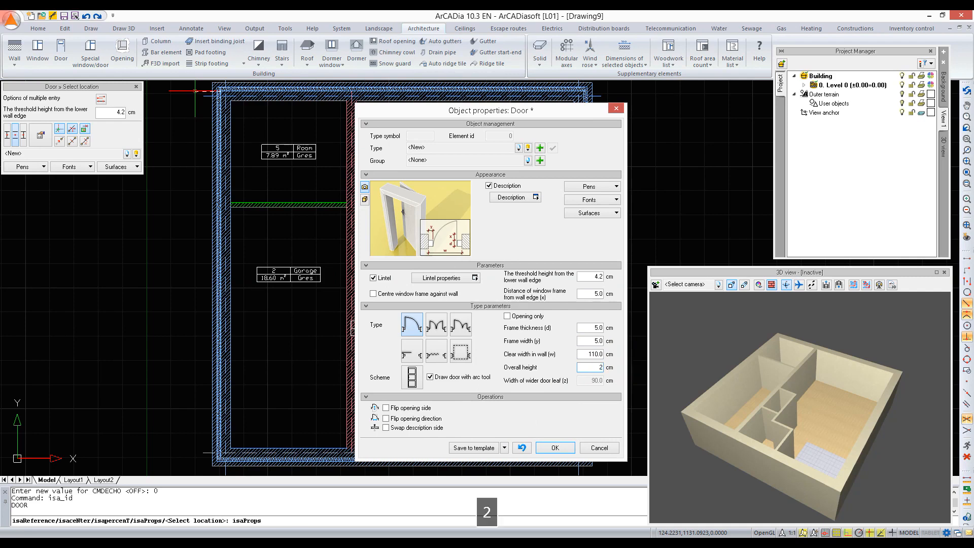
# Set the door's overall height to 235 cm and its frame distance from the wall edge to 25 cm
pyautogui.write('35')
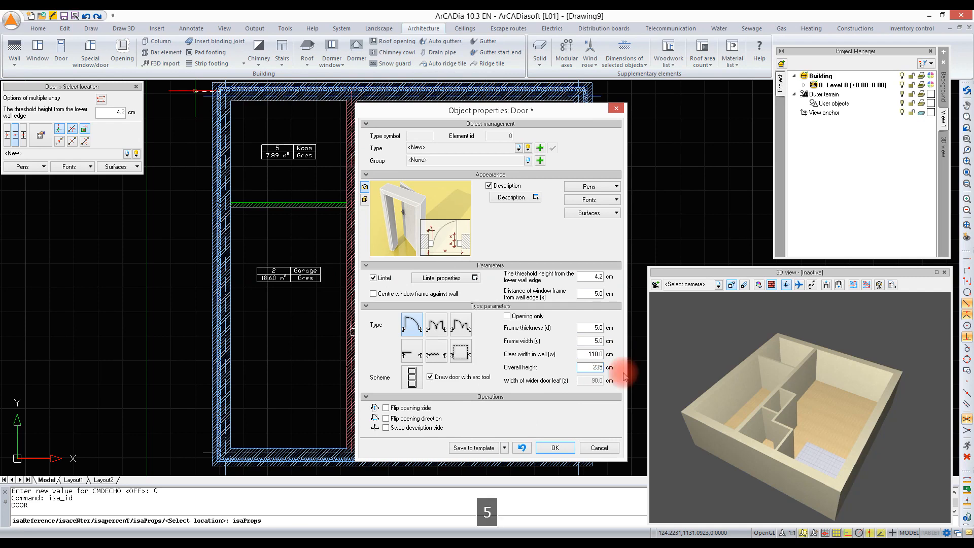
pyautogui.click(590, 355)
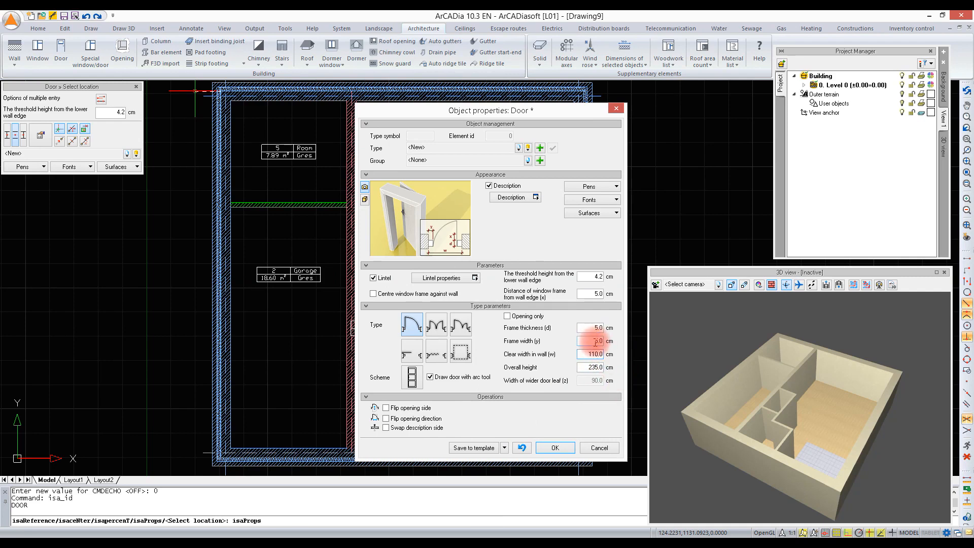
pyautogui.doubleClick(598, 341)
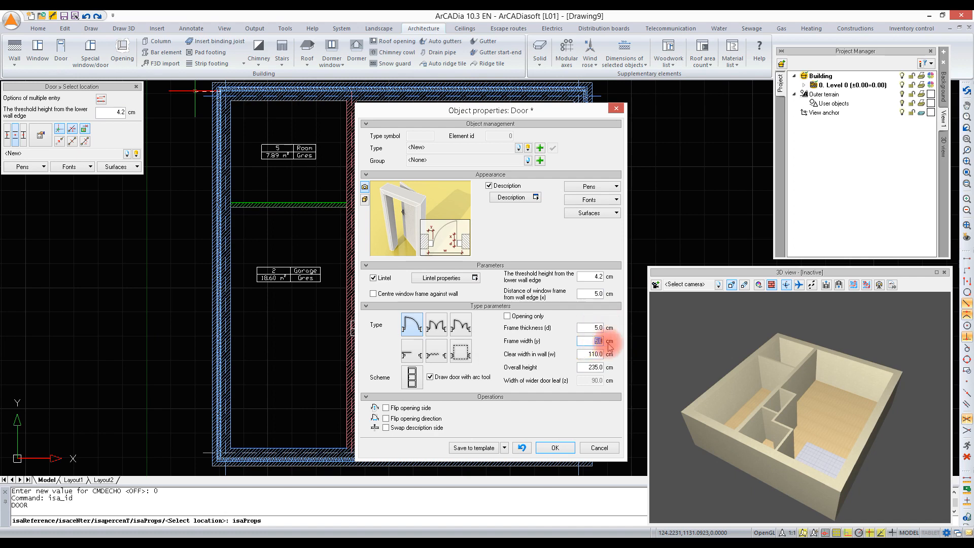
pyautogui.click(589, 293)
pyautogui.write('2')
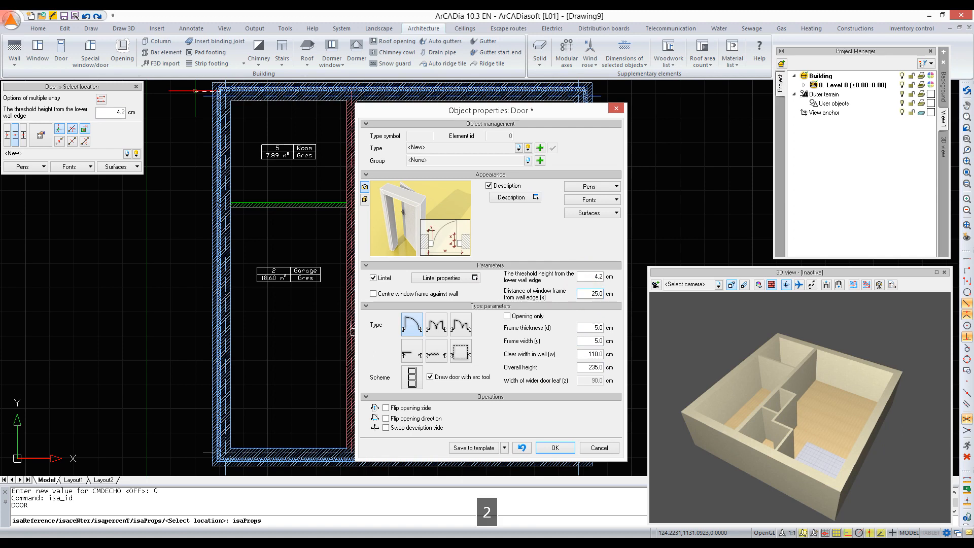
pyautogui.click(589, 294)
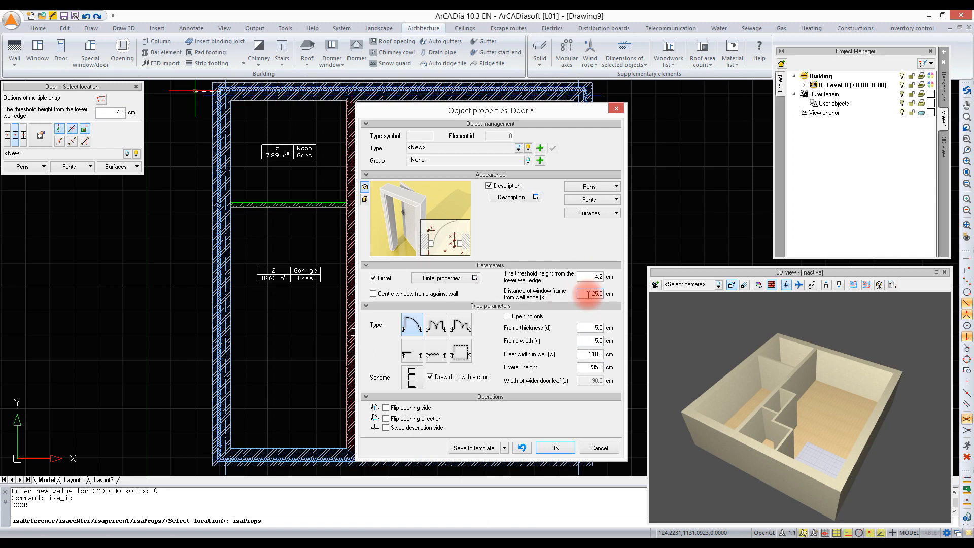
# Set the door's threshold height from the lower wall edge to 14.9 cm
pyautogui.click(591, 276)
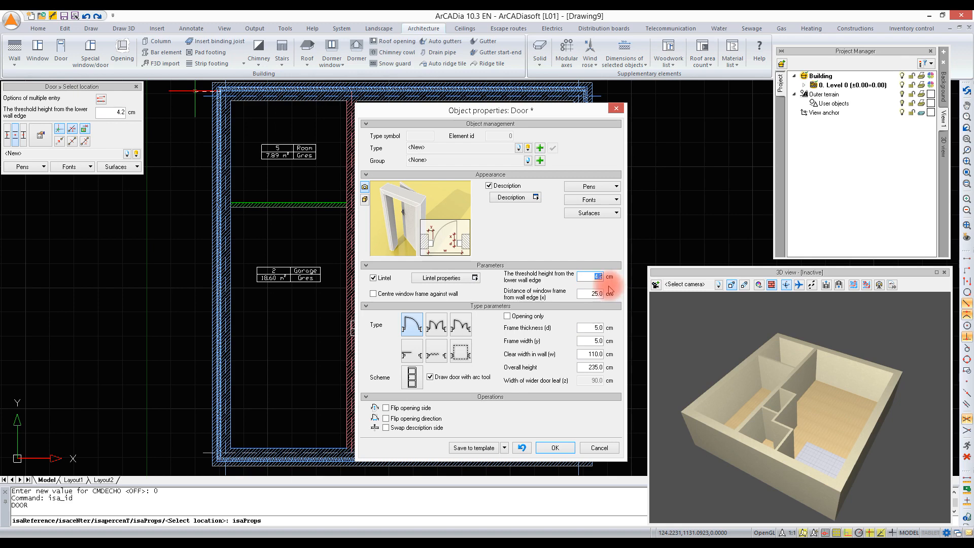
pyautogui.write('14.9')
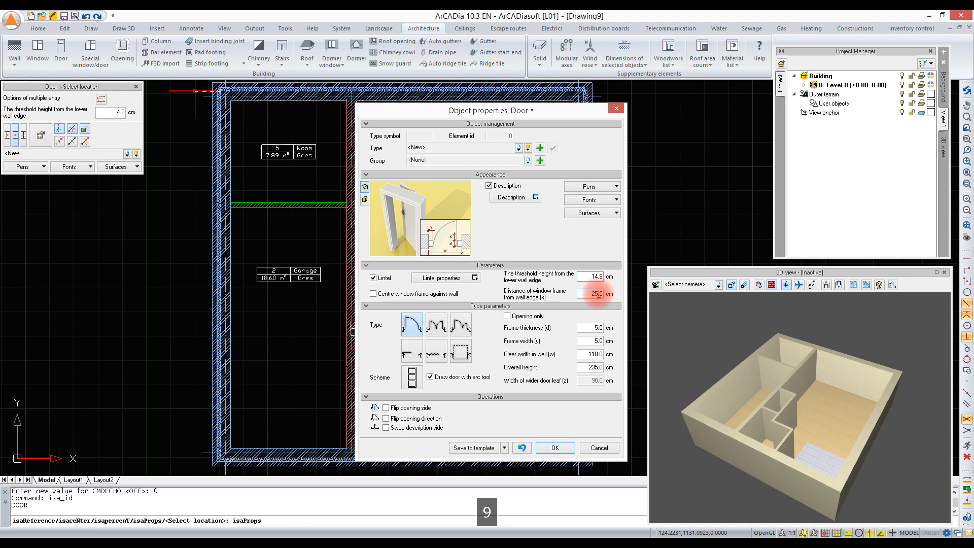
pyautogui.click(593, 293)
pyautogui.doubleClick(580, 277)
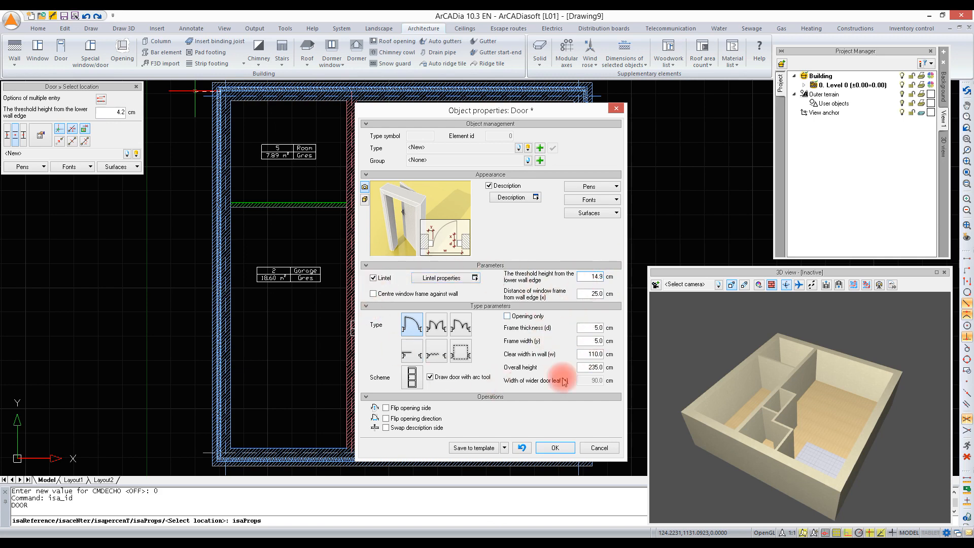
# Save the door settings in the project library as a type named "External door" and accept the door properties
pyautogui.click(539, 148)
pyautogui.click(459, 164)
pyautogui.write('E')
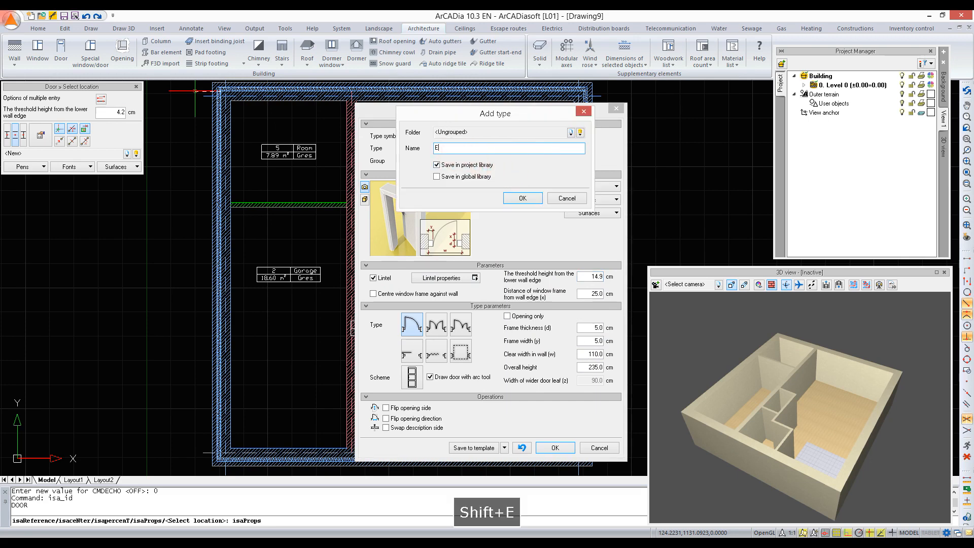
pyautogui.write('xt')
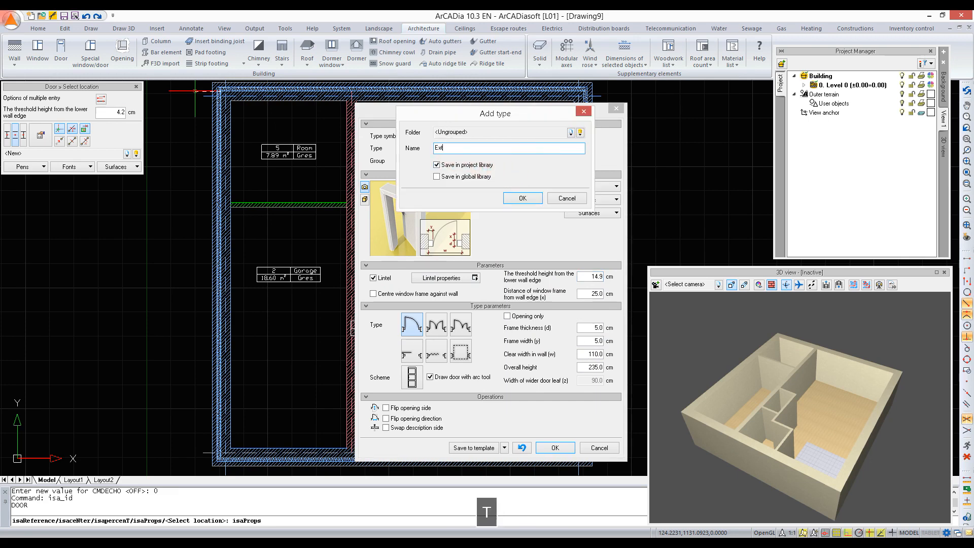
pyautogui.write('ernal door')
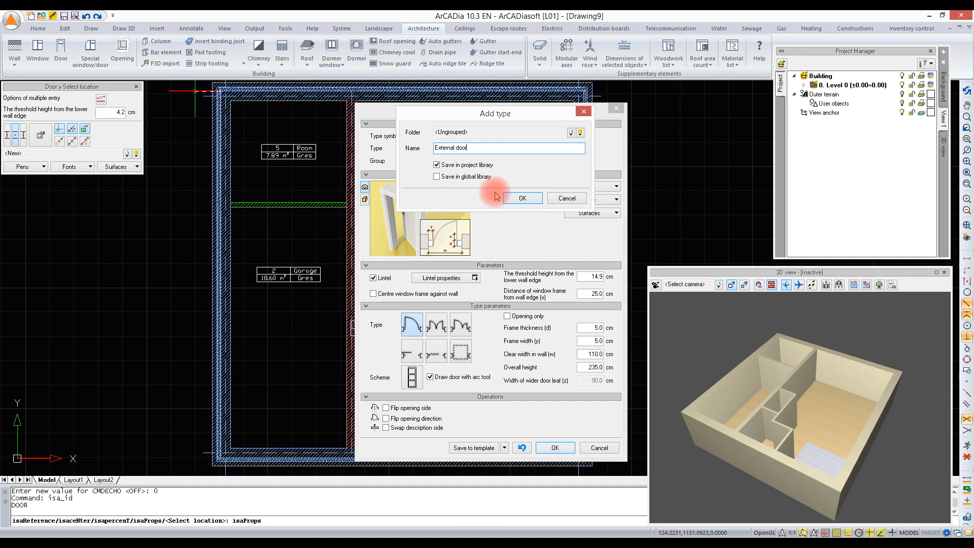
pyautogui.moveTo(467, 147); pyautogui.dragTo(423, 152)
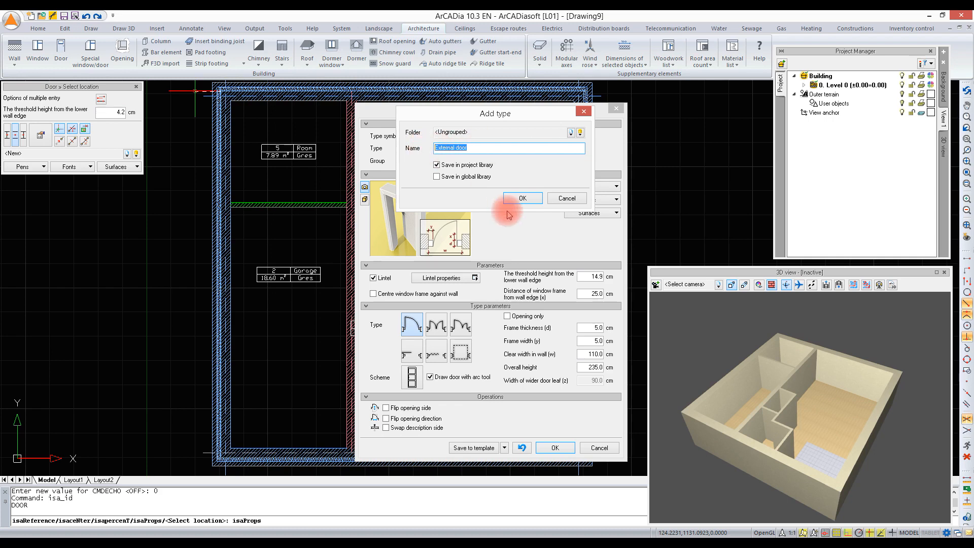
pyautogui.click(518, 201)
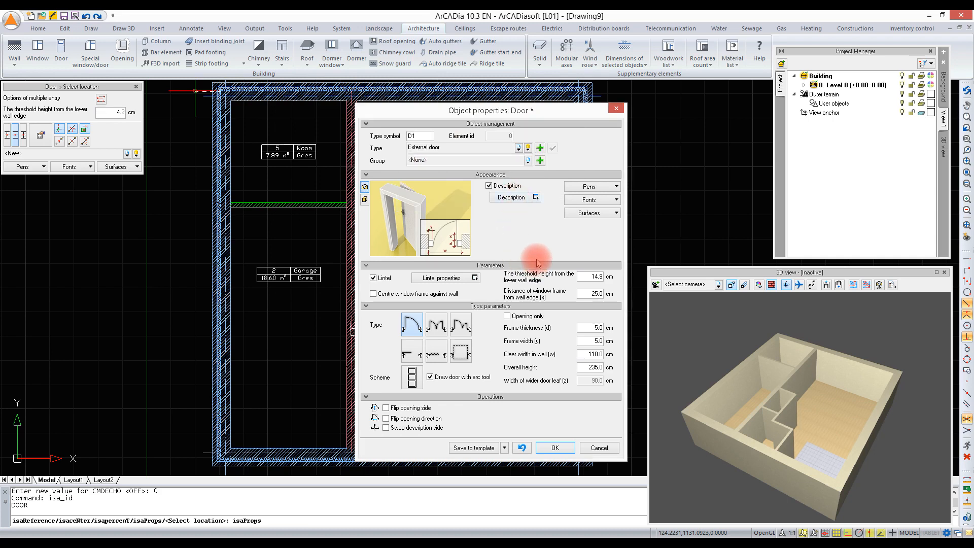
pyautogui.click(564, 447)
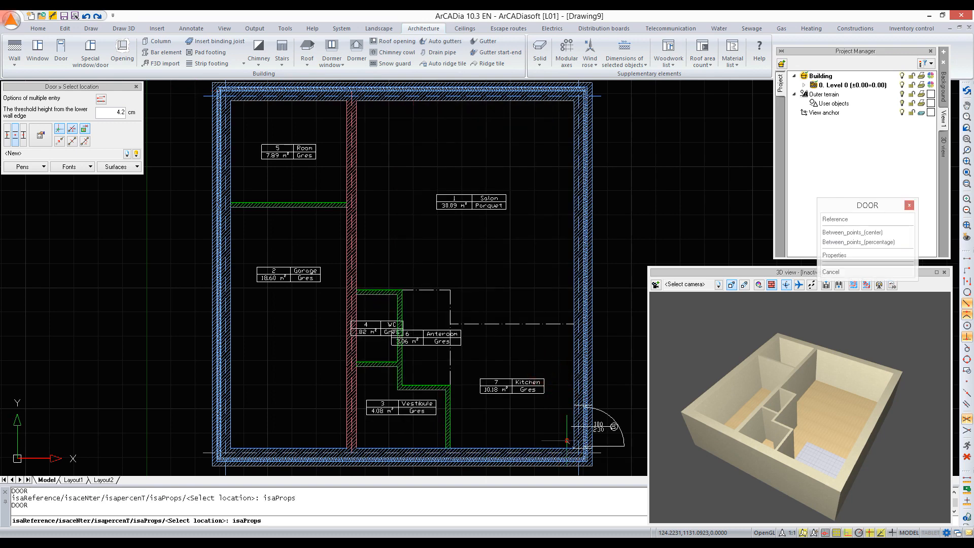
# Insert the external door by its edge in the Vestibule's outer wall, 10 cm from the corner with the partition beside the Kitchen
pyautogui.moveTo(442, 427); pyautogui.dragTo(439, 308, button='middle')
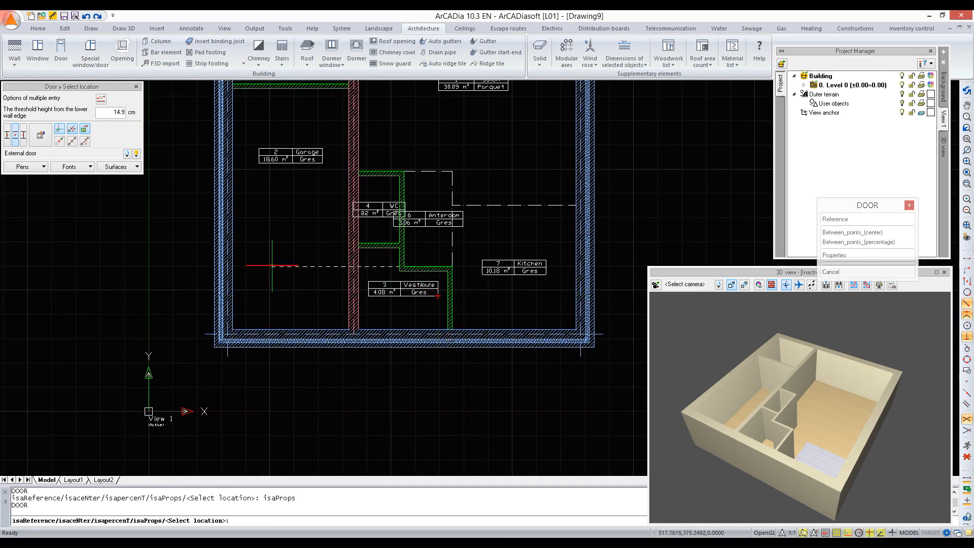
pyautogui.click(15, 137)
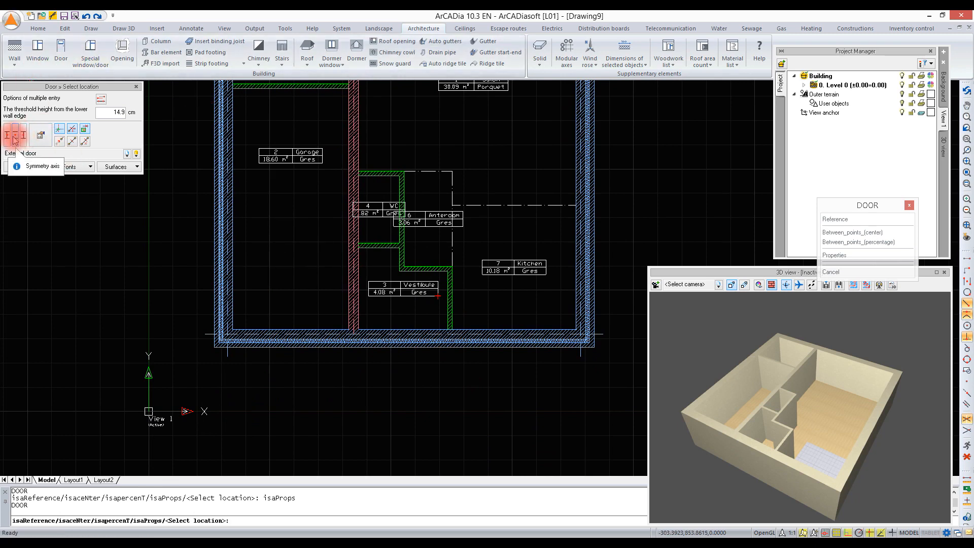
pyautogui.click(59, 142)
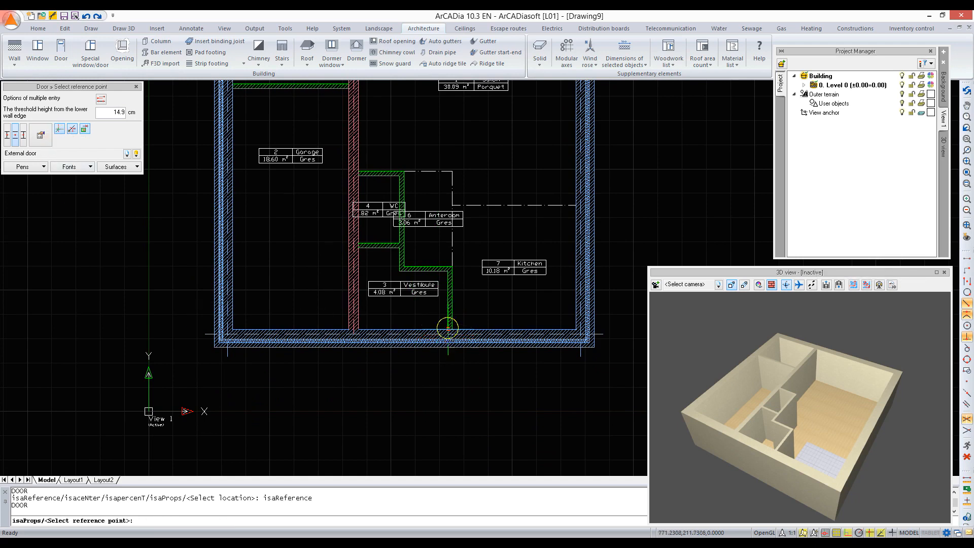
pyautogui.click(448, 329)
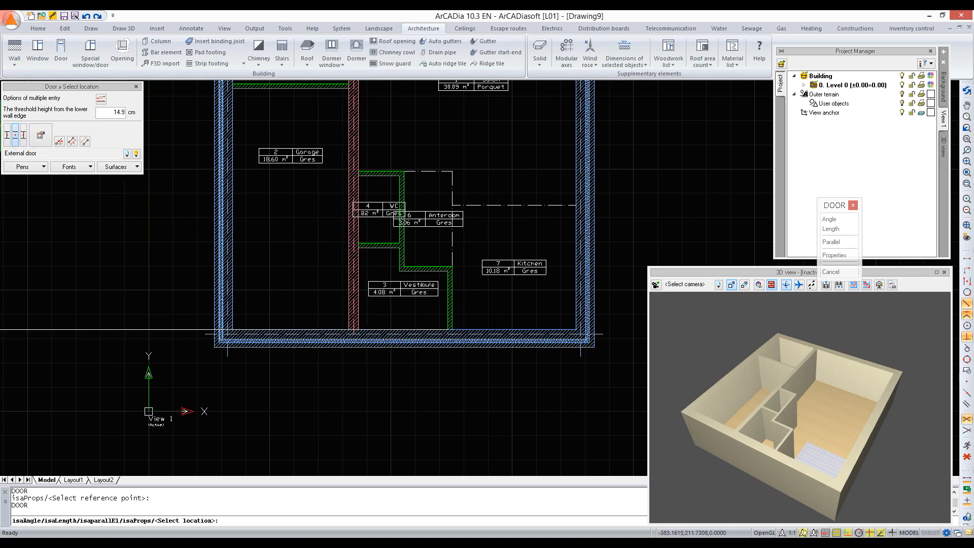
pyautogui.click(25, 135)
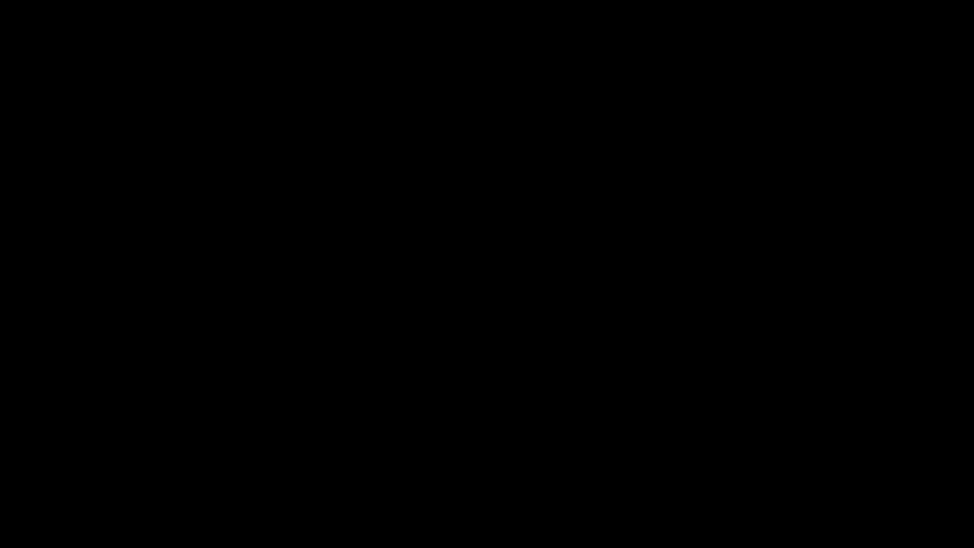
pyautogui.write('10')
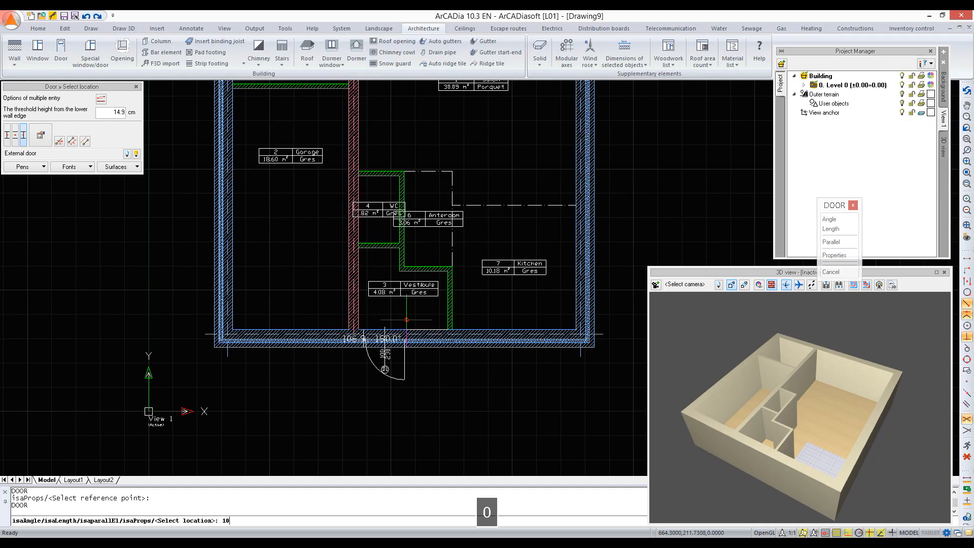
pyautogui.press('Return')
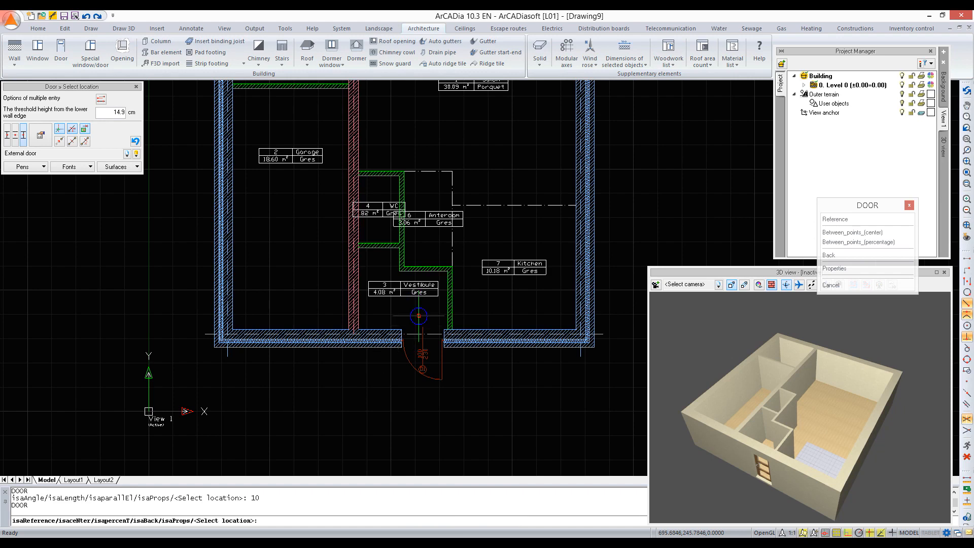
pyautogui.press('Escape')
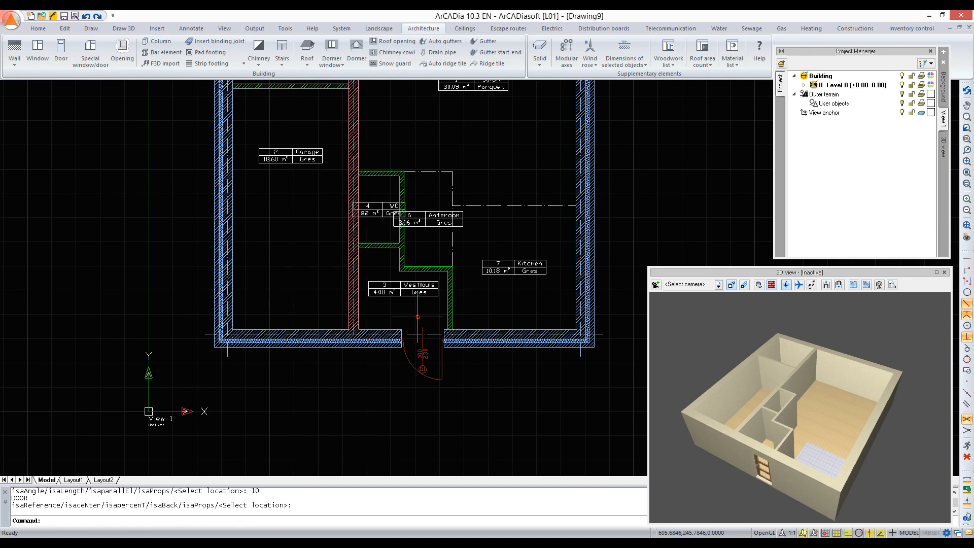
# Start another door using the standard library type Internal single-wing door (90cm x 200cm)
pyautogui.click(59, 48)
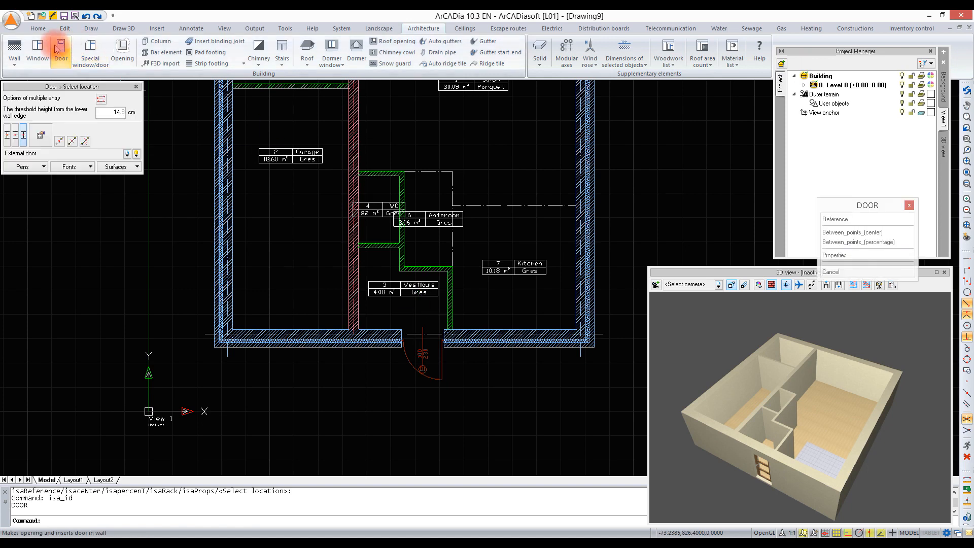
pyautogui.click(136, 154)
pyautogui.click(129, 194)
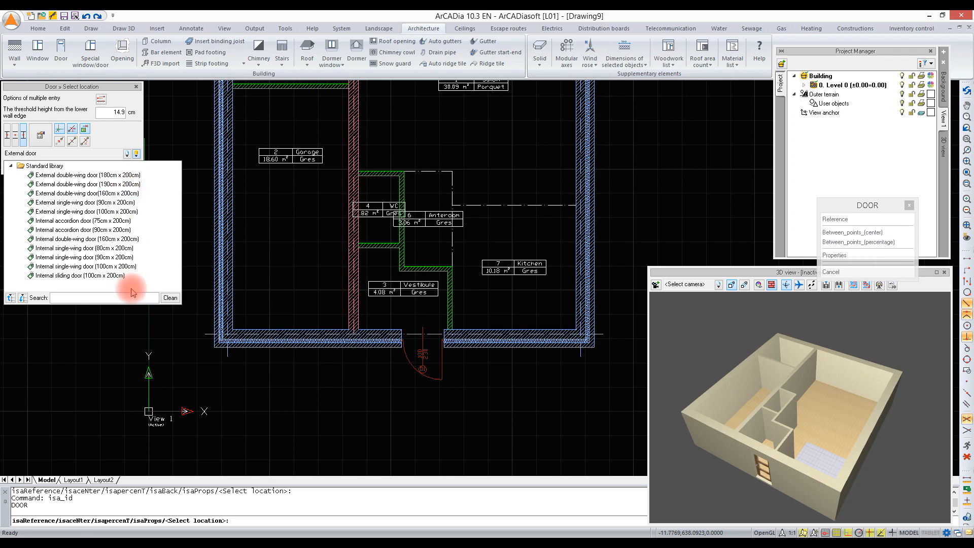
pyautogui.click(133, 257)
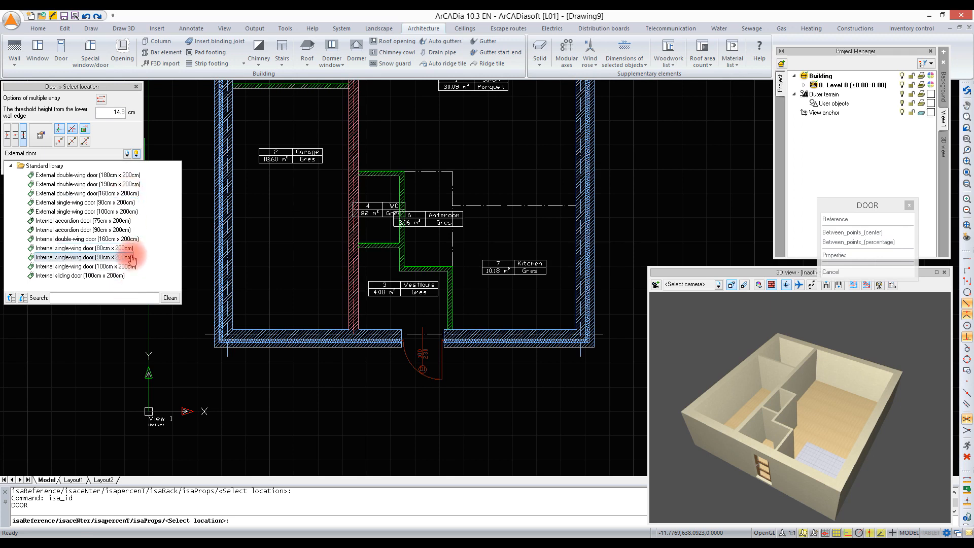
pyautogui.click(133, 257)
# Accept the internal door's properties and insert it in the partition between the Vestibule and the Anteroom
pyautogui.click(40, 135)
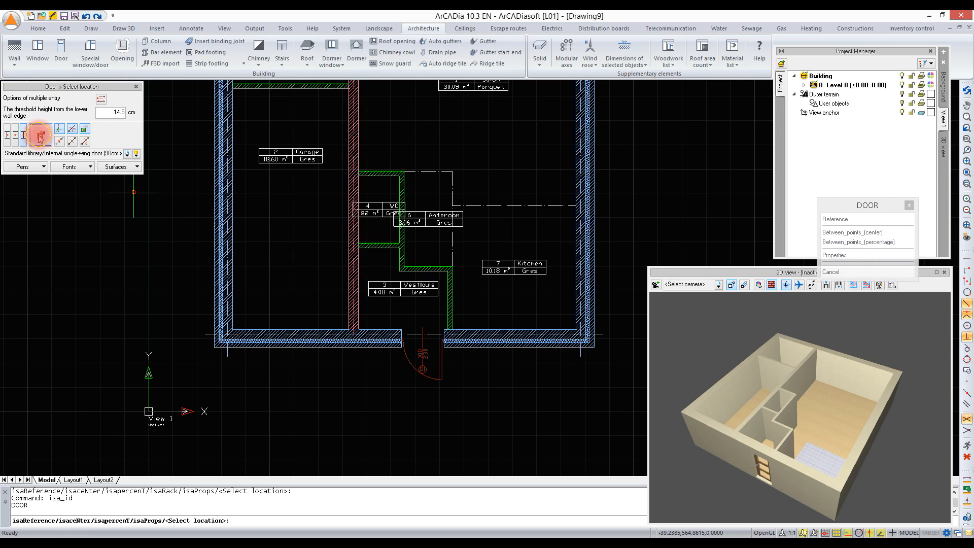
pyautogui.click(425, 303)
pyautogui.click(562, 445)
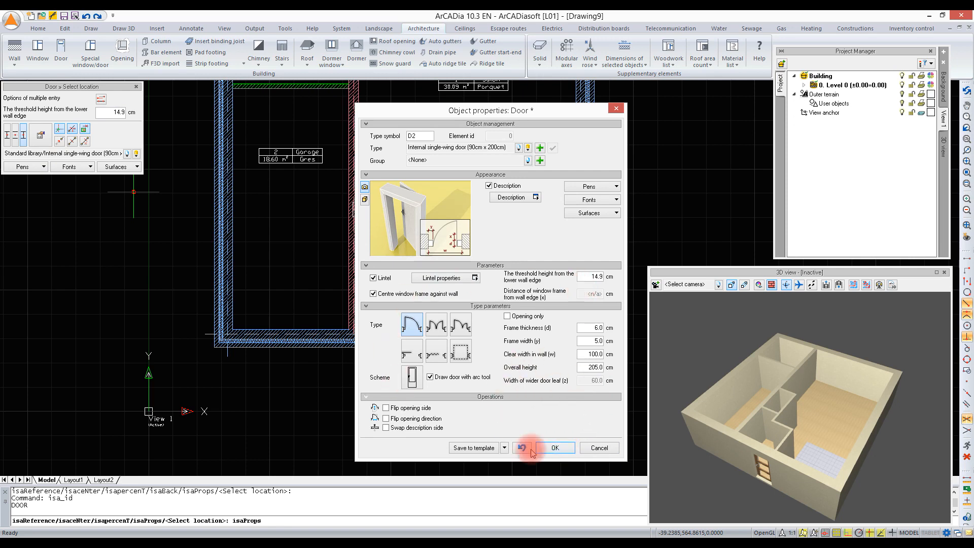
pyautogui.click(553, 448)
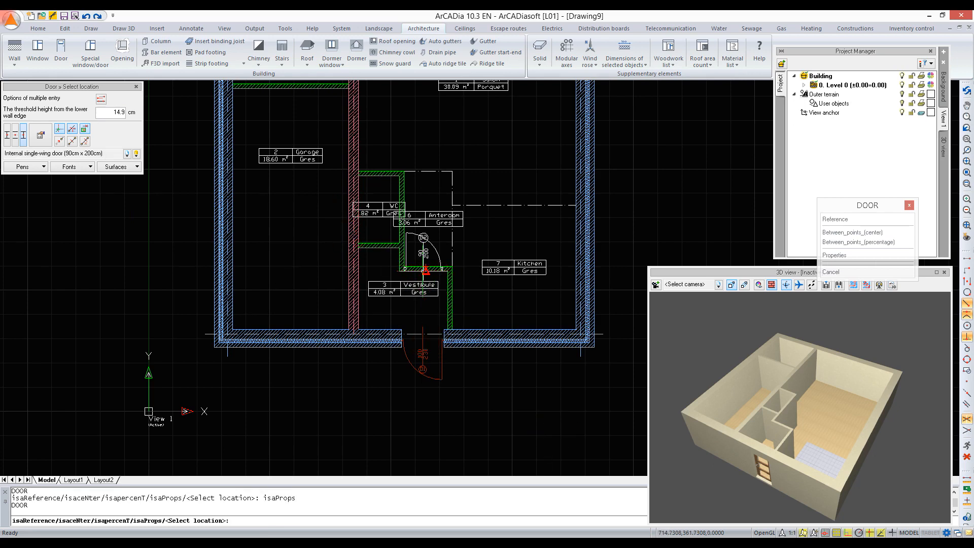
pyautogui.click(425, 269)
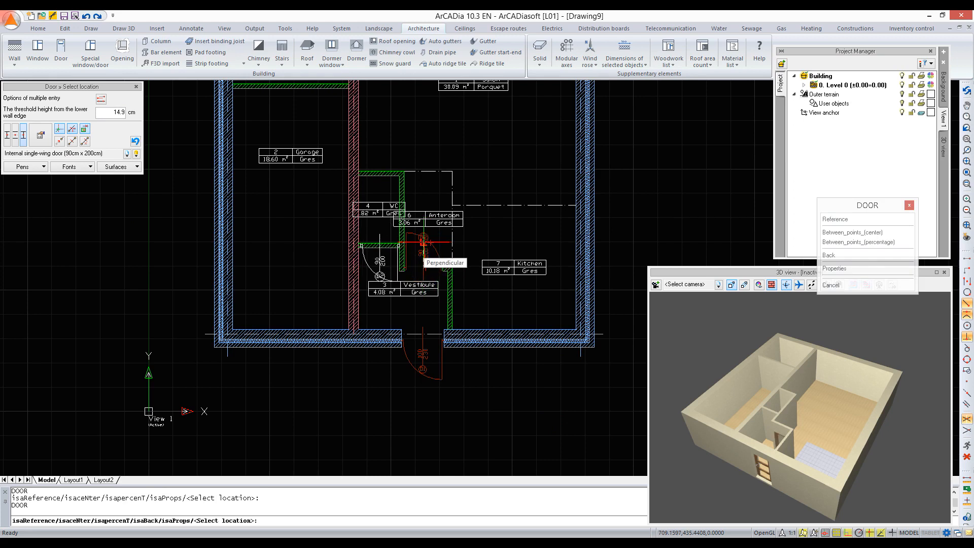
# Change the next door to the garage door type with a horizontal-panel scheme, and turn off centring its frame against the wall
pyautogui.click(43, 136)
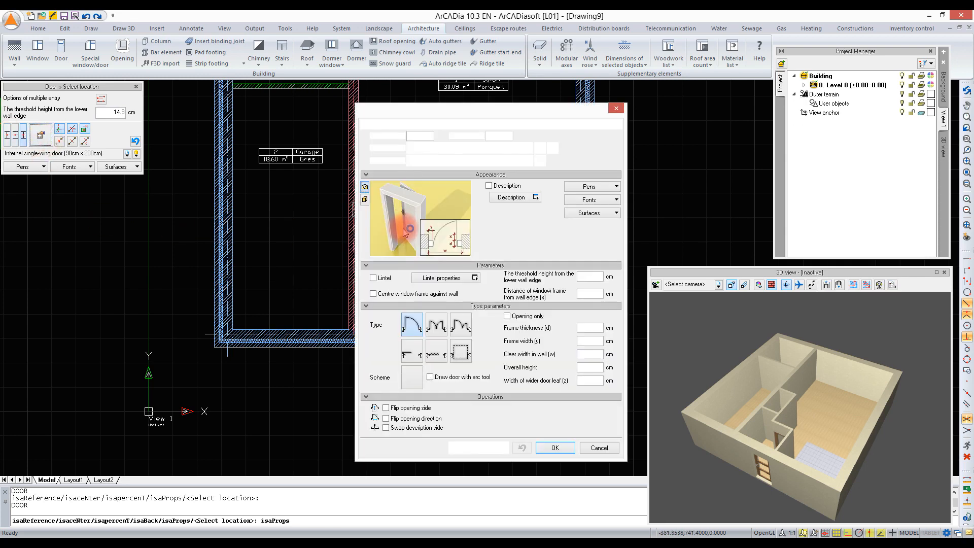
pyautogui.click(462, 349)
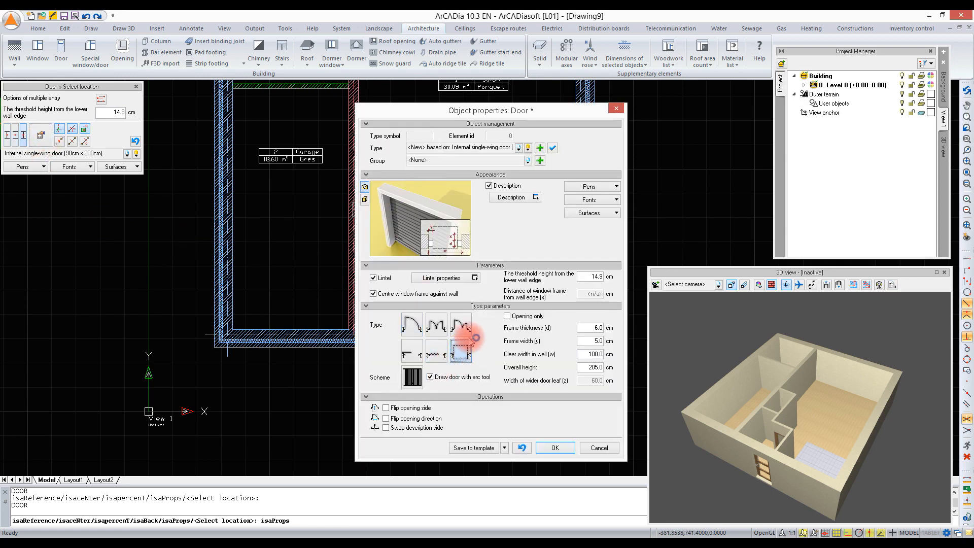
pyautogui.click(421, 372)
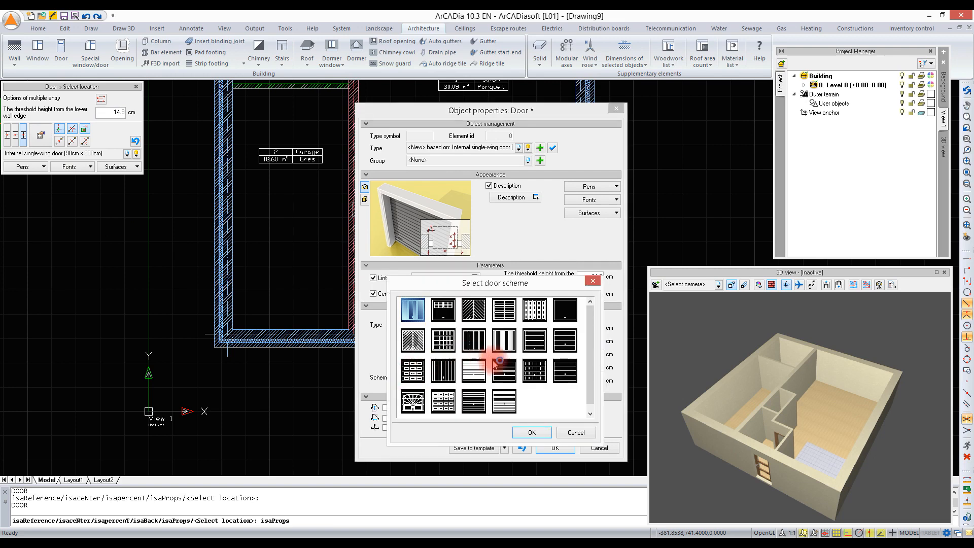
pyautogui.click(561, 351)
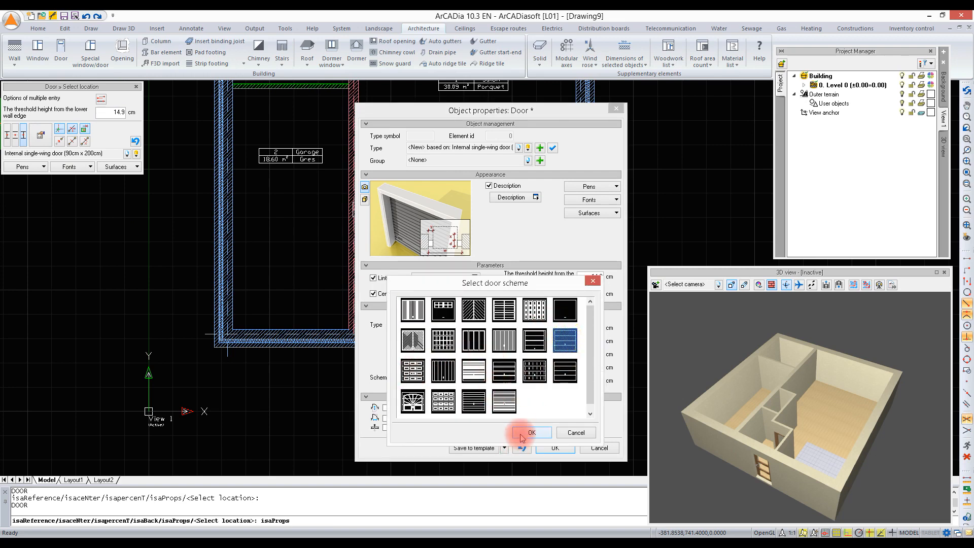
pyautogui.click(532, 432)
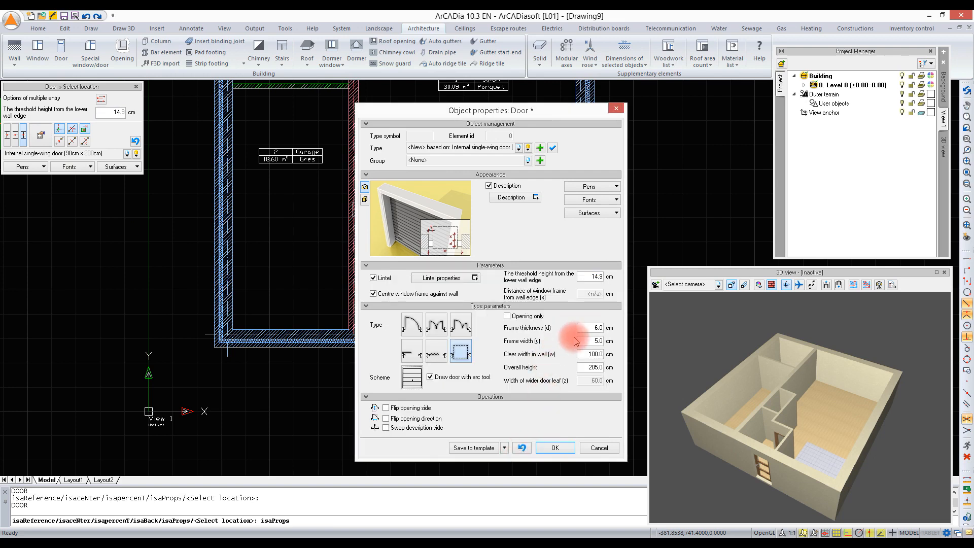
pyautogui.click(440, 294)
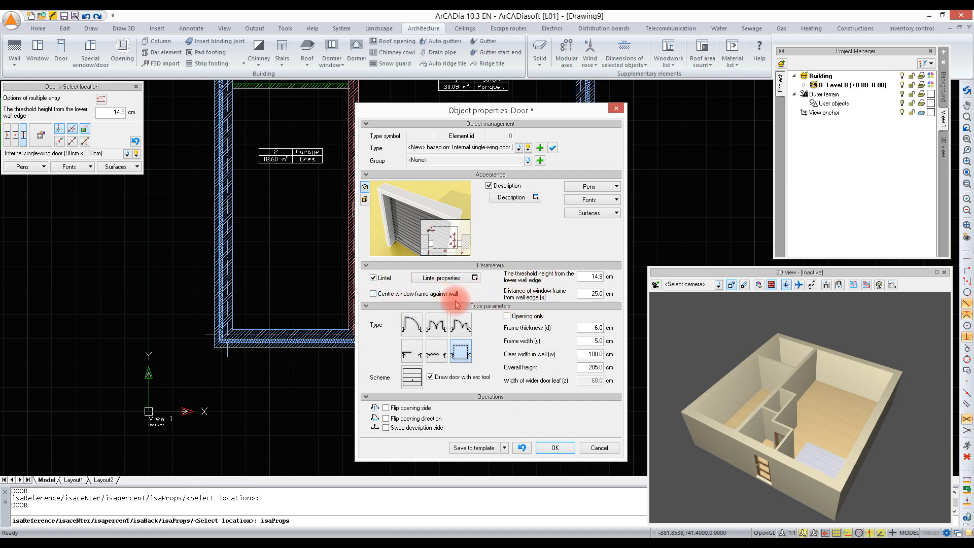
# Set the garage door's clear width to 250 cm, overall height to 225 cm, frame thickness to 5 cm and threshold height to 0 cm
pyautogui.doubleClick(589, 354)
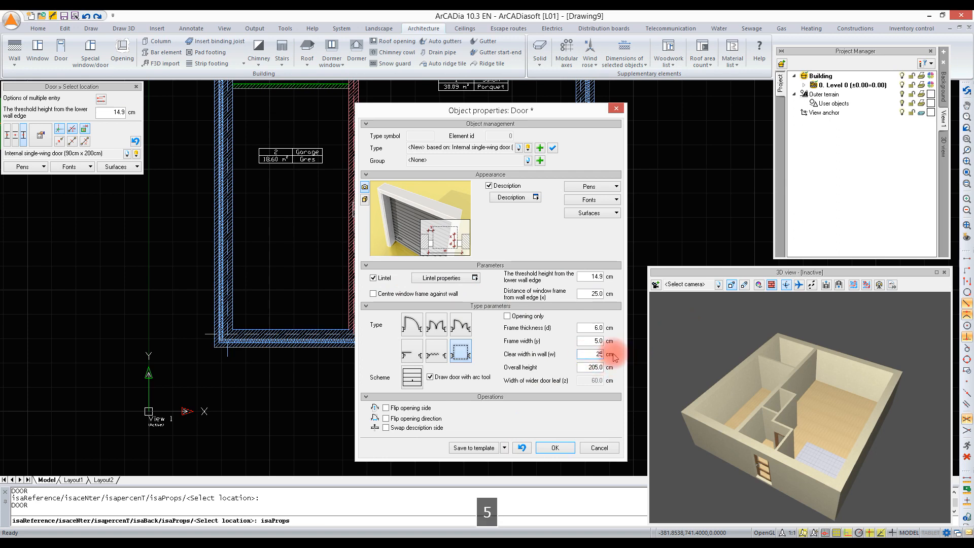
pyautogui.write('250')
pyautogui.press('Tab')
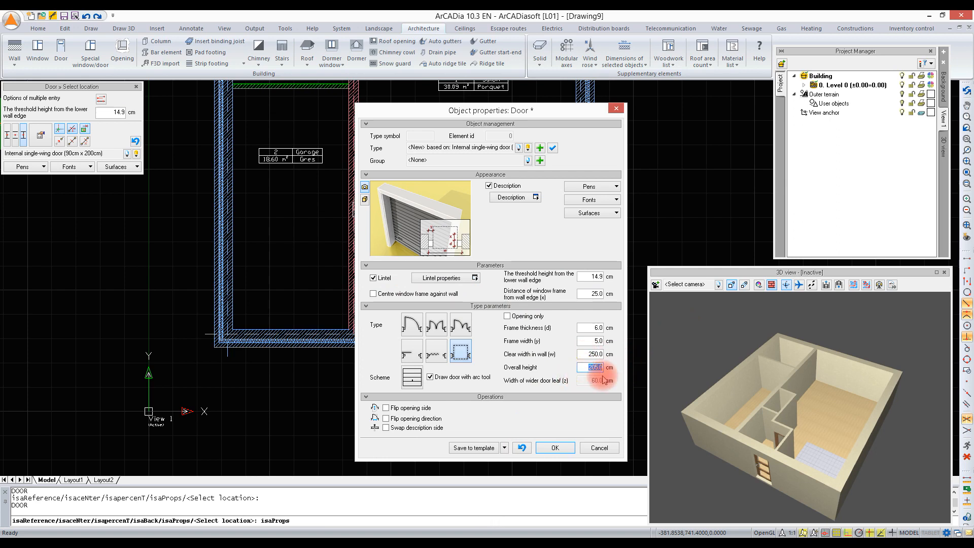
pyautogui.write('225')
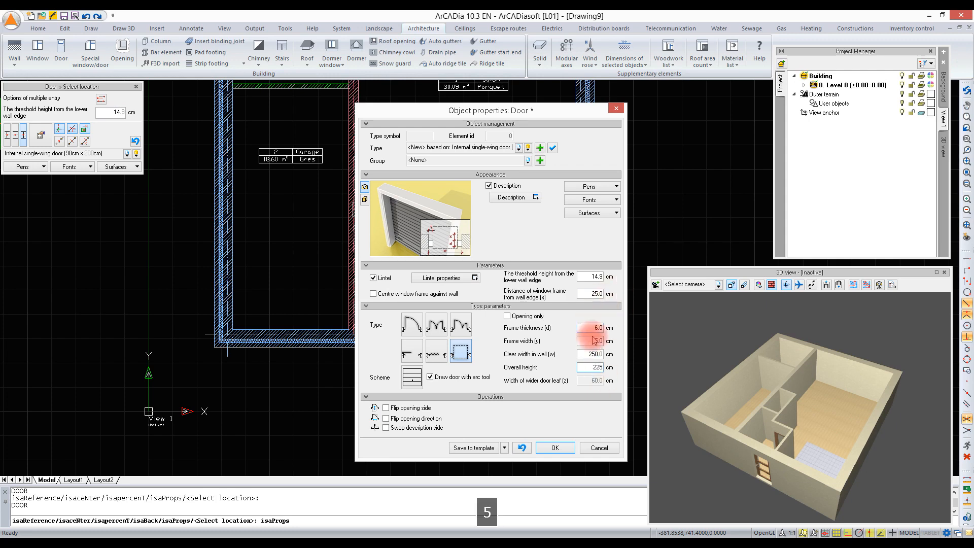
pyautogui.doubleClick(591, 328)
pyautogui.write('5')
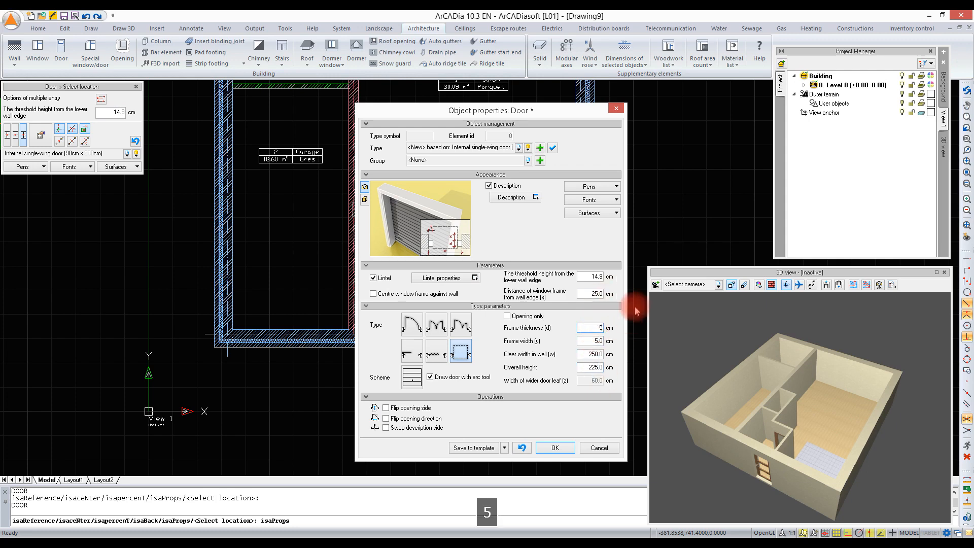
pyautogui.doubleClick(579, 277)
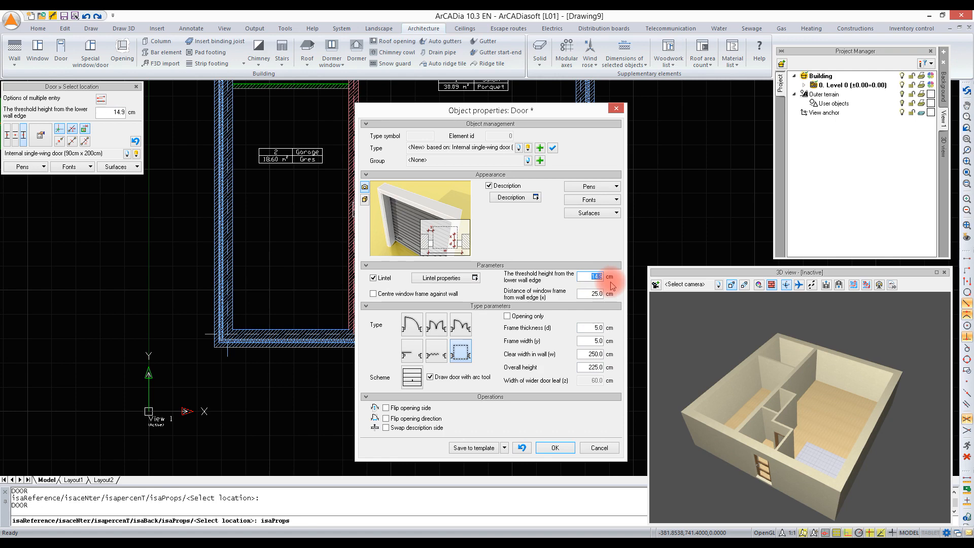
pyautogui.press('BackSpace')
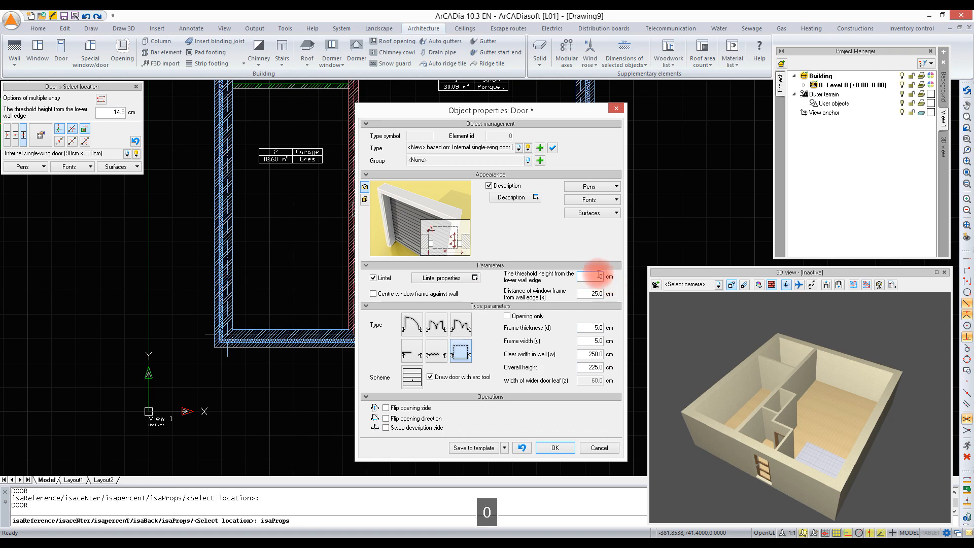
pyautogui.write('0')
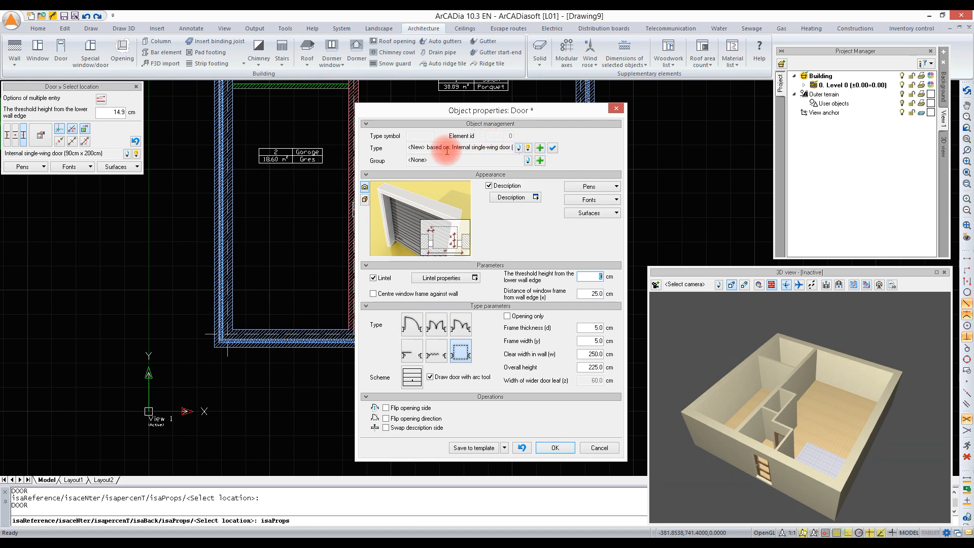
# Save the door settings as a new type named "Garage door" in the project library
pyautogui.moveTo(449, 147); pyautogui.dragTo(522, 148)
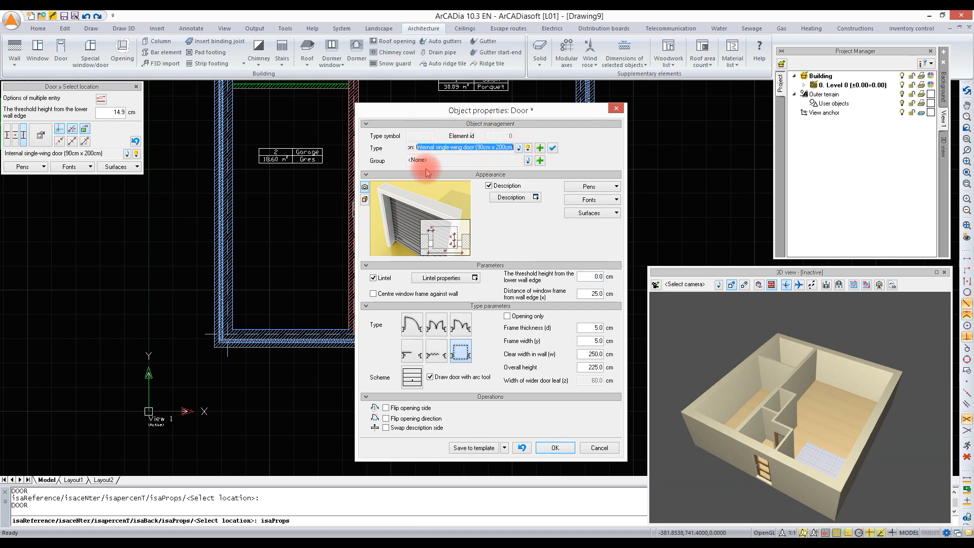
pyautogui.moveTo(478, 113); pyautogui.dragTo(588, 112)
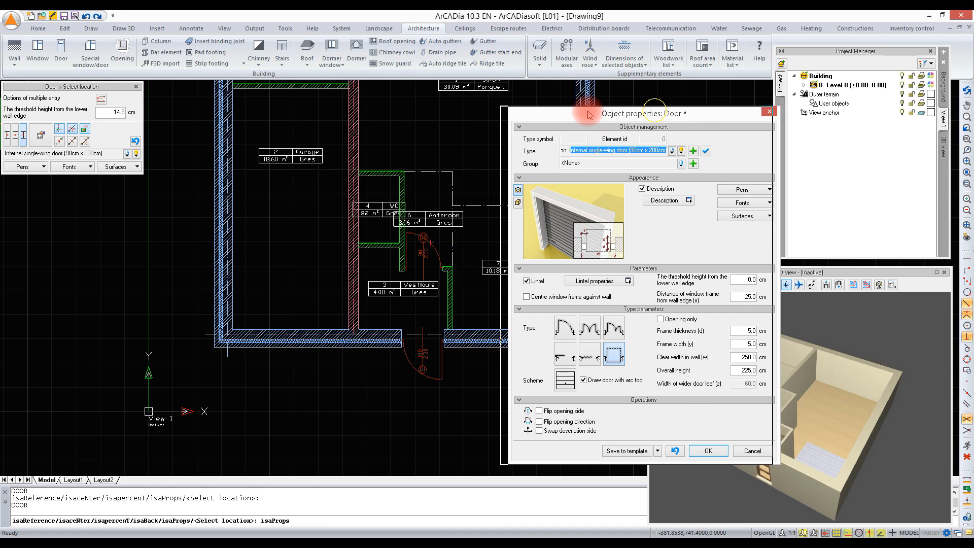
pyautogui.moveTo(589, 114); pyautogui.dragTo(361, 113)
pyautogui.click(465, 150)
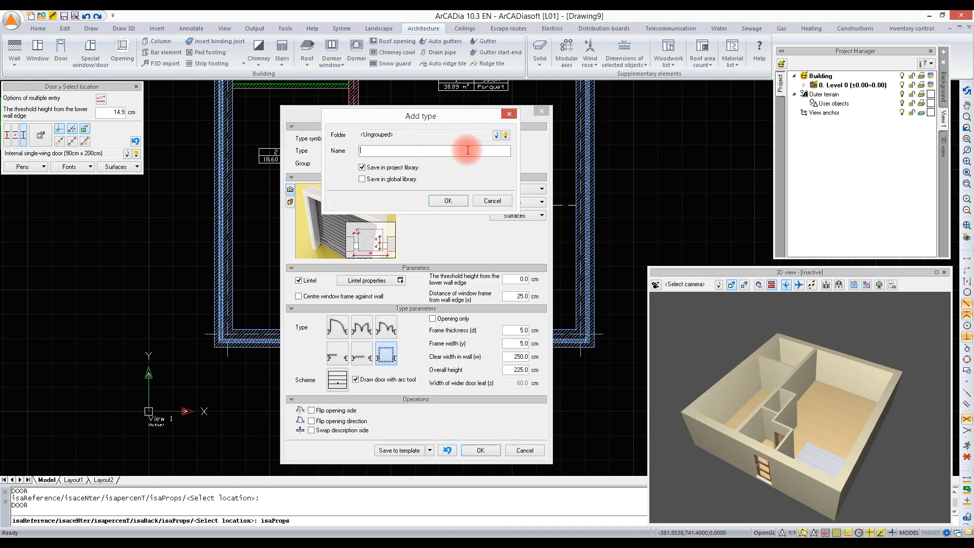
pyautogui.write('G')
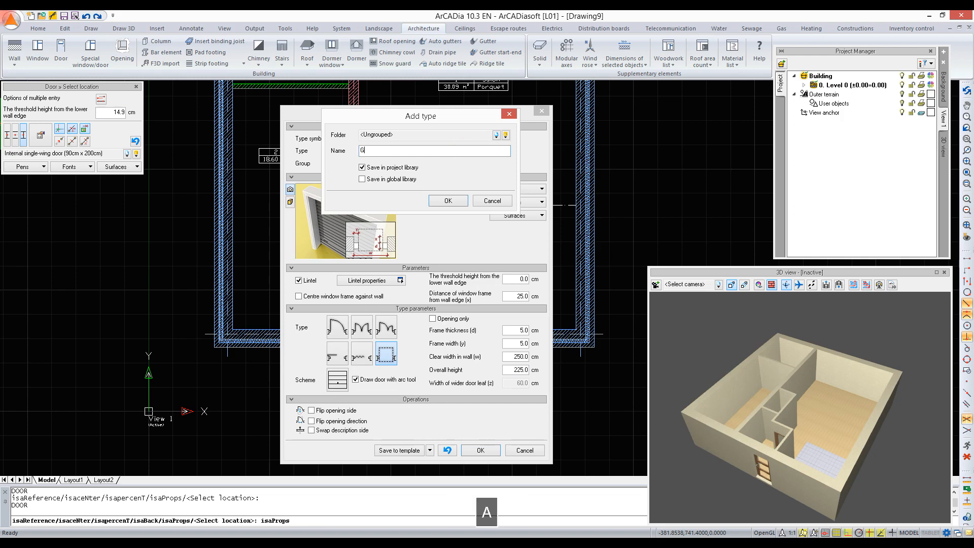
pyautogui.write('arage door')
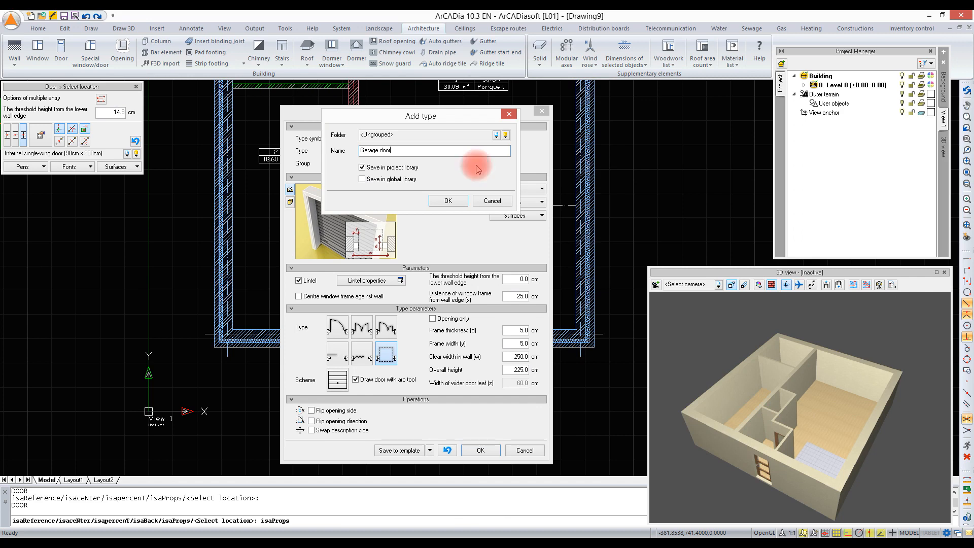
pyautogui.click(447, 201)
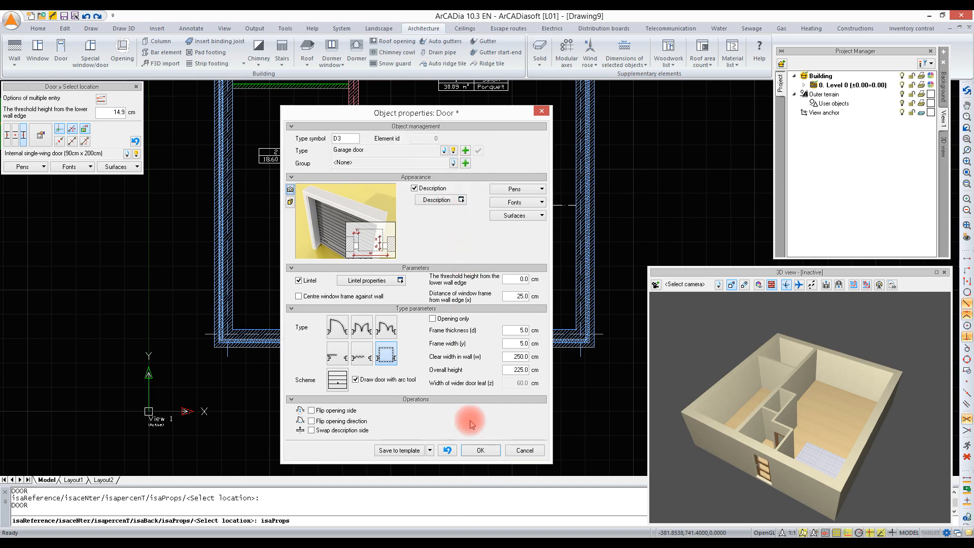
# Accept the garage door's properties and insert it by its centre at the midpoint of the Garage's outer wall, facing the entrance side
pyautogui.click(481, 450)
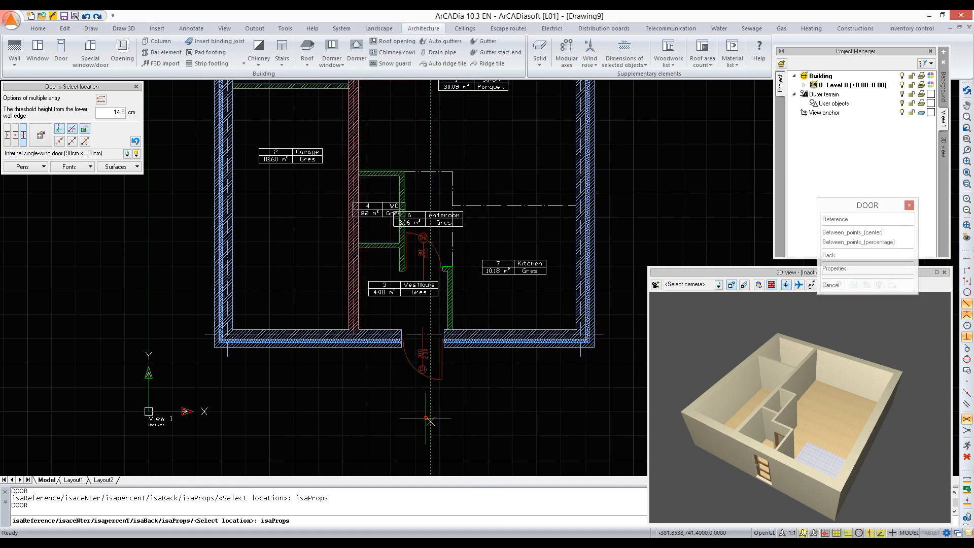
pyautogui.click(15, 134)
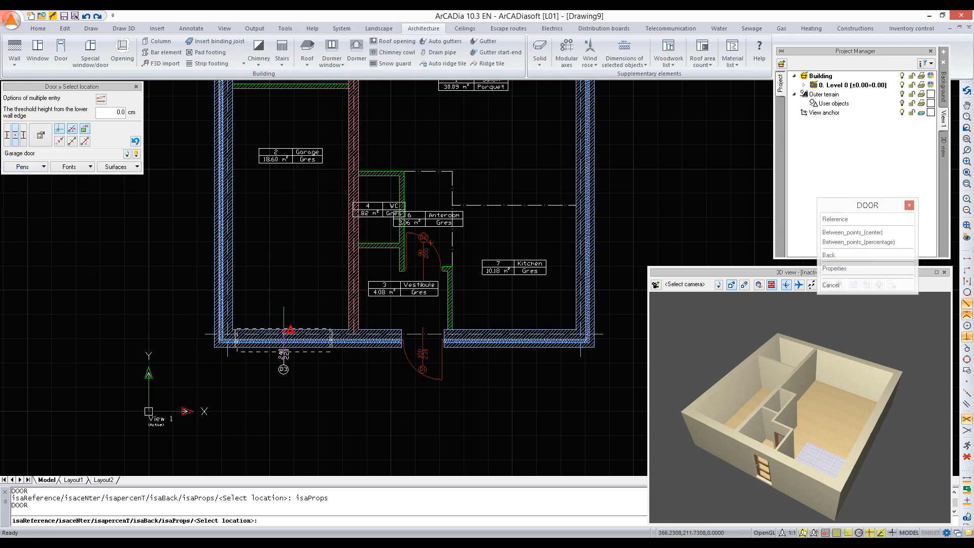
pyautogui.click(290, 330)
# Toggle grid snap and choose the standard library type Internal single-wing door (80cm x 200cm) for the next door
pyautogui.moveTo(332, 237); pyautogui.dragTo(336, 330, button='middle')
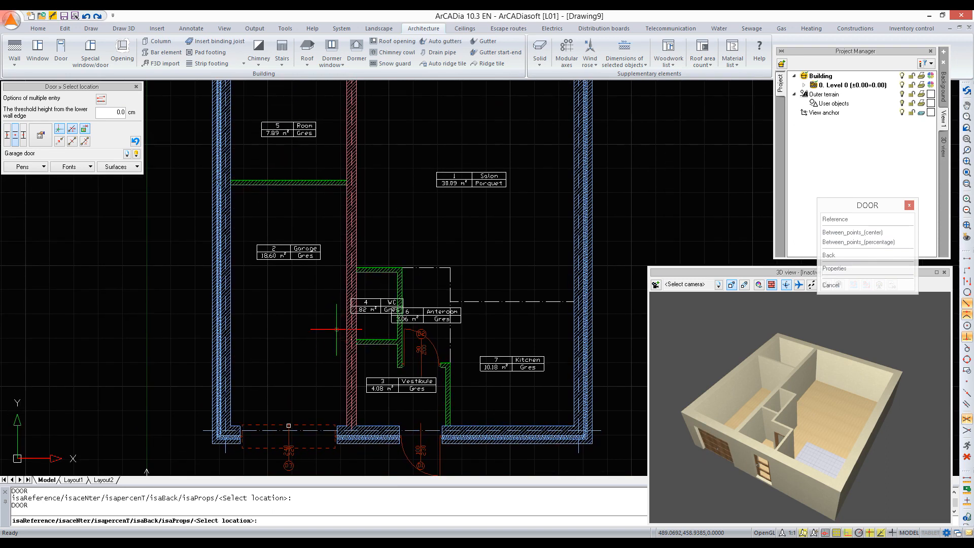
pyautogui.press('F9')
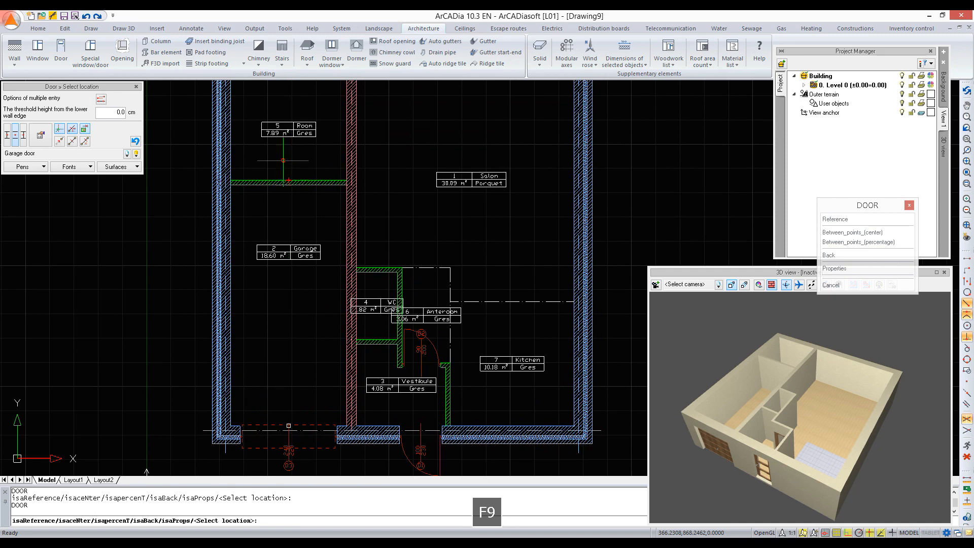
pyautogui.click(127, 154)
pyautogui.click(111, 239)
pyautogui.click(110, 249)
pyautogui.click(109, 250)
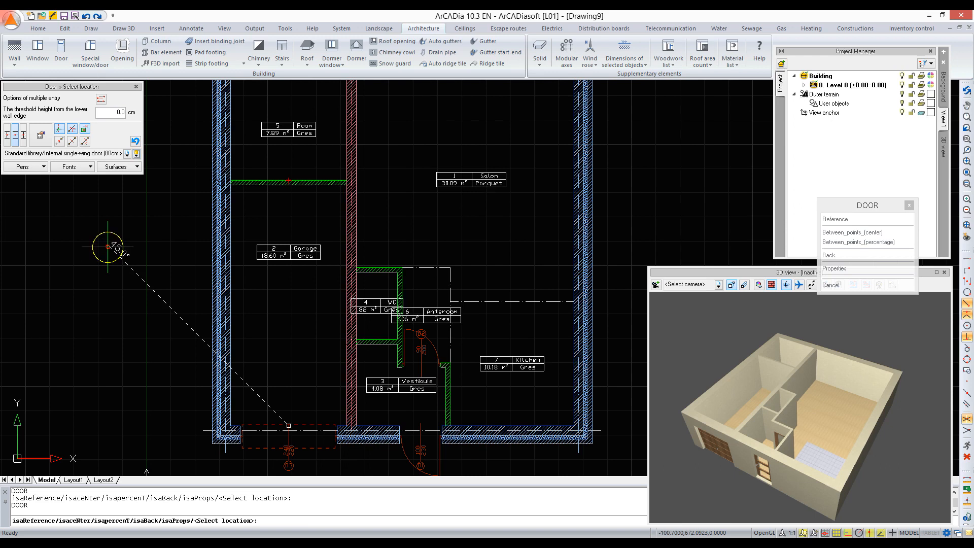
# Turn off object snap, accept the 80 cm door's properties and insert it in the wall between the WC and the Anteroom
pyautogui.click(672, 342)
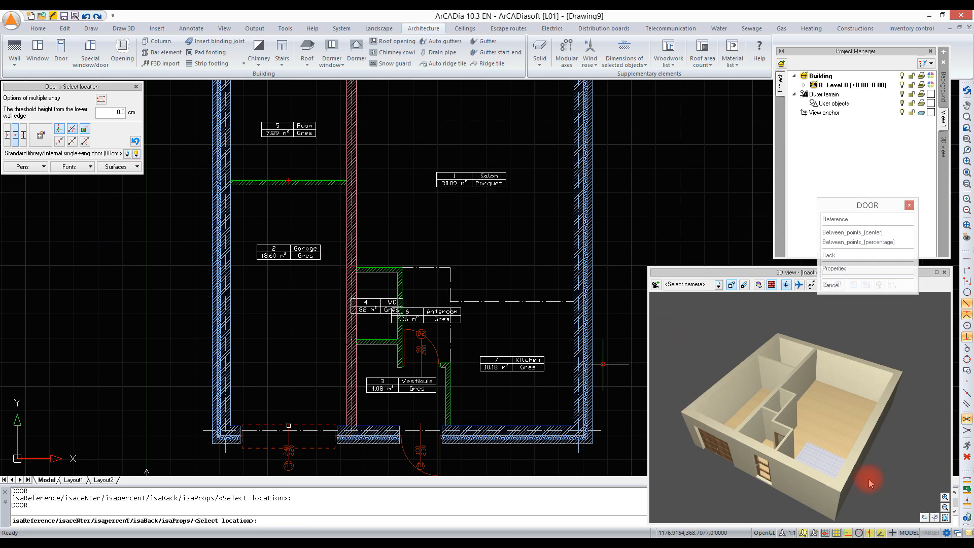
pyautogui.click(871, 533)
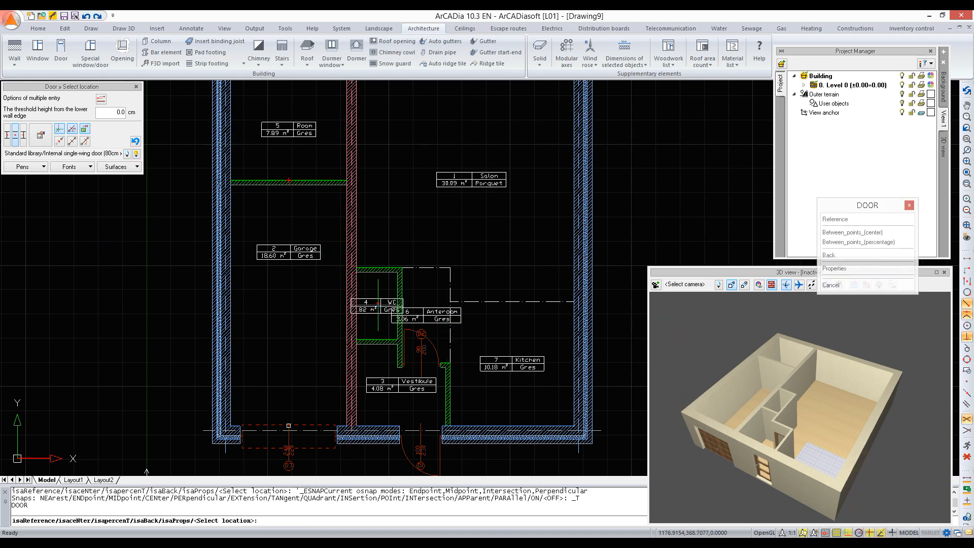
pyautogui.click(40, 135)
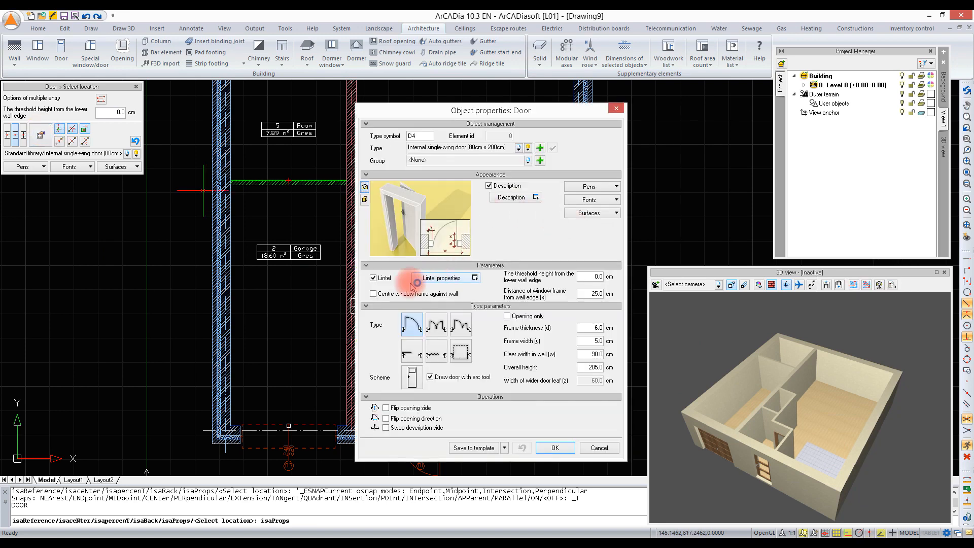
pyautogui.click(554, 447)
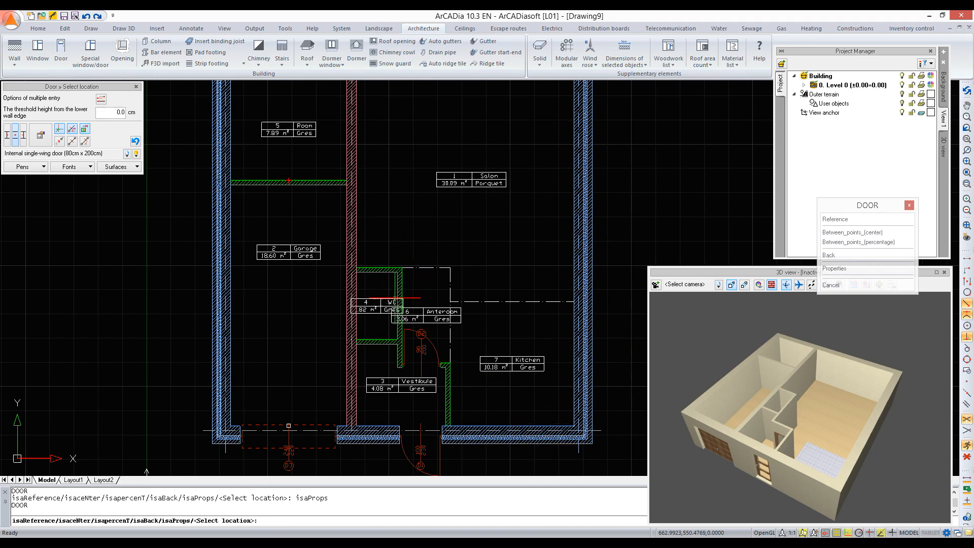
pyautogui.click(398, 298)
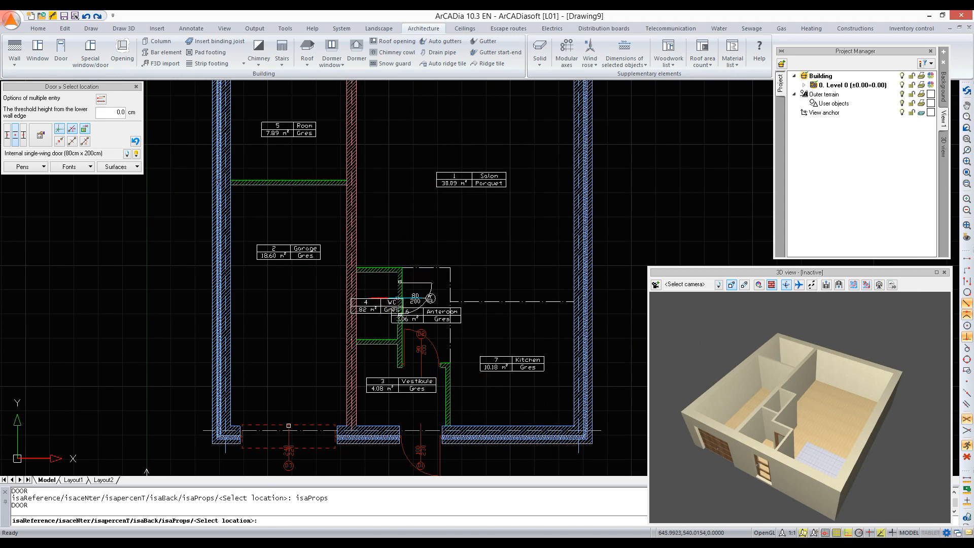
# Choose the standard library type External single-wing door (90cm x 200cm) and insert it in the Room's outer wall opposite the Garage partition
pyautogui.click(127, 153)
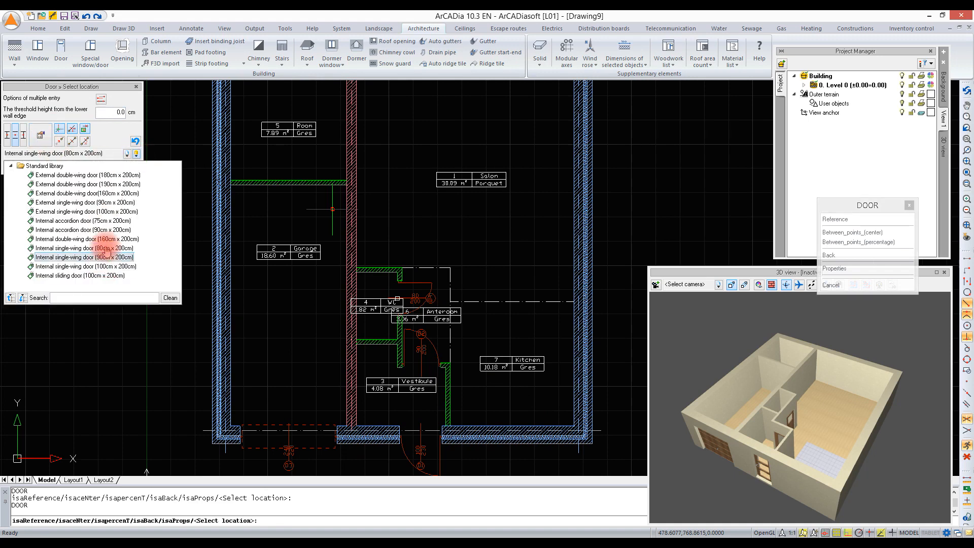
pyautogui.click(103, 212)
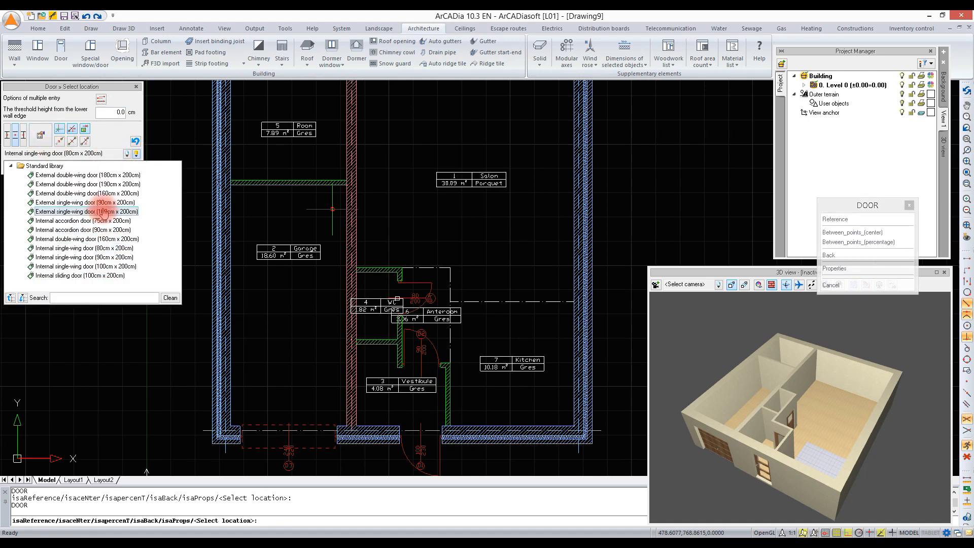
pyautogui.click(103, 212)
pyautogui.click(385, 144)
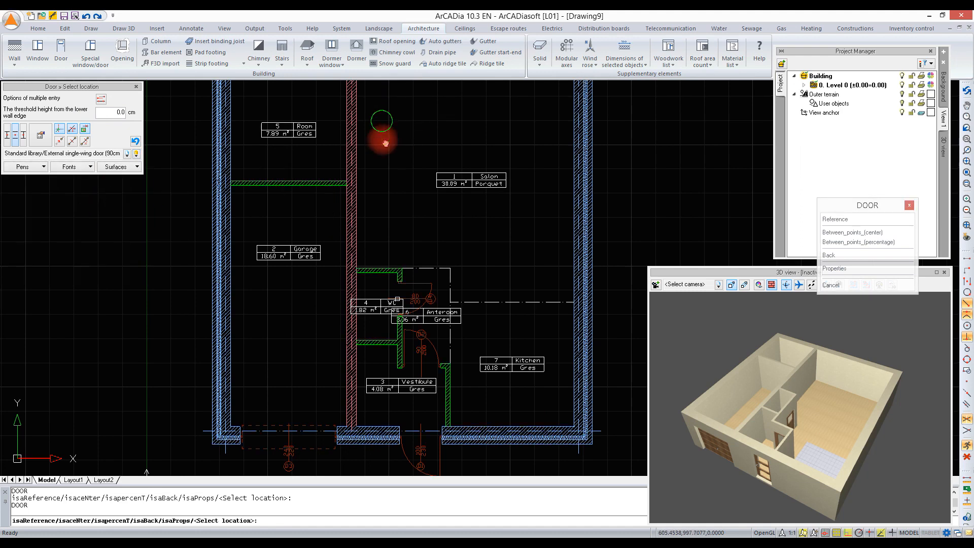
pyautogui.moveTo(386, 144); pyautogui.dragTo(386, 233, button='middle')
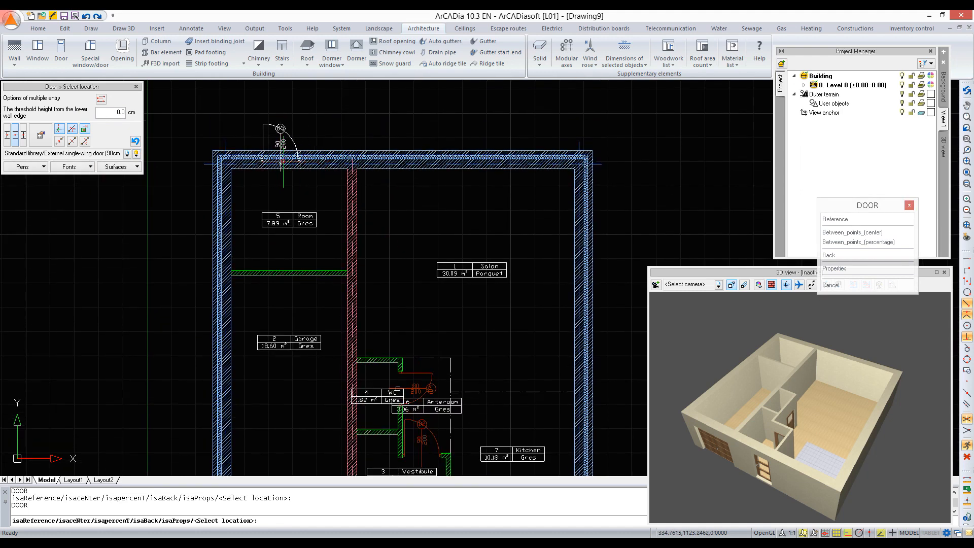
pyautogui.click(286, 161)
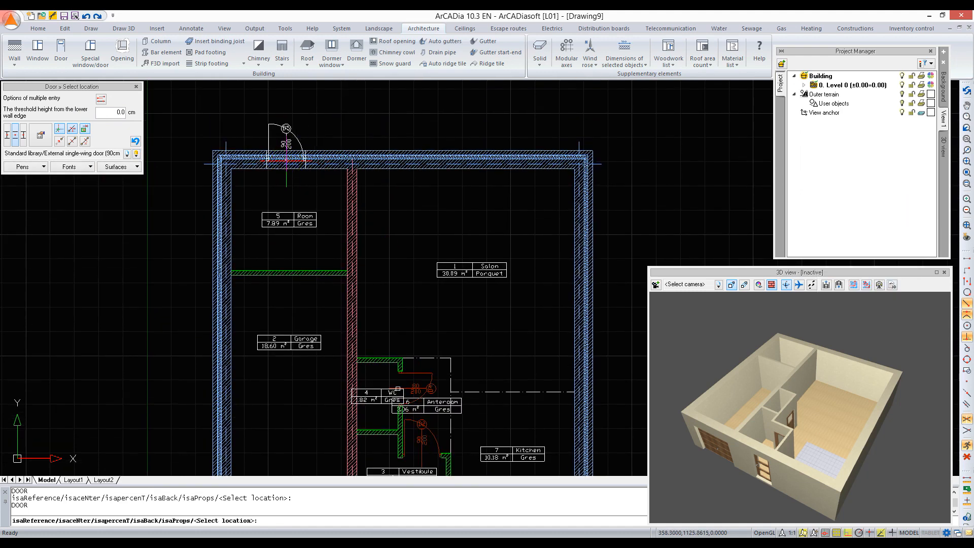
# Insert another External single-wing door (90cm x 200cm) in the partition between the Room and the Garage, and end door insertion
pyautogui.click(136, 154)
pyautogui.click(136, 154)
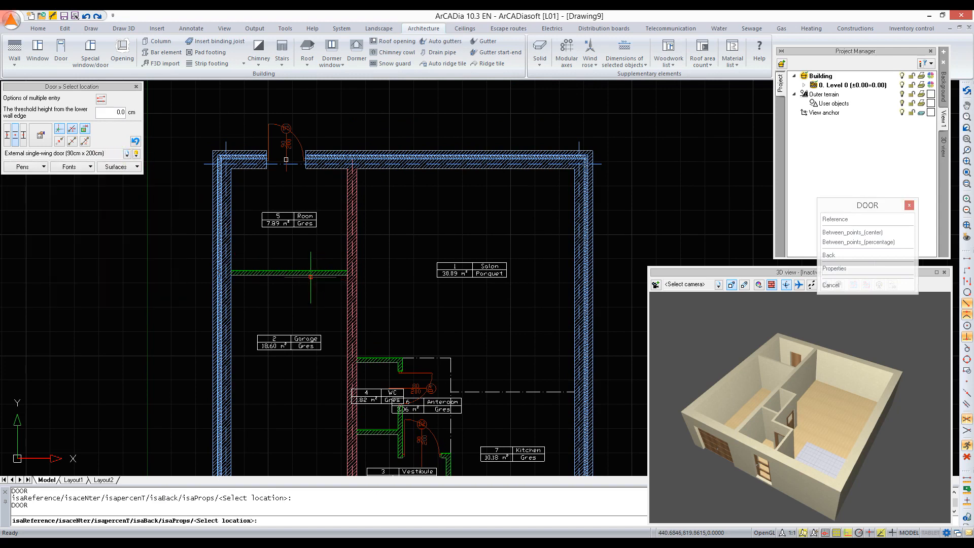
pyautogui.click(288, 274)
pyautogui.moveTo(352, 258); pyautogui.dragTo(344, 185, button='middle')
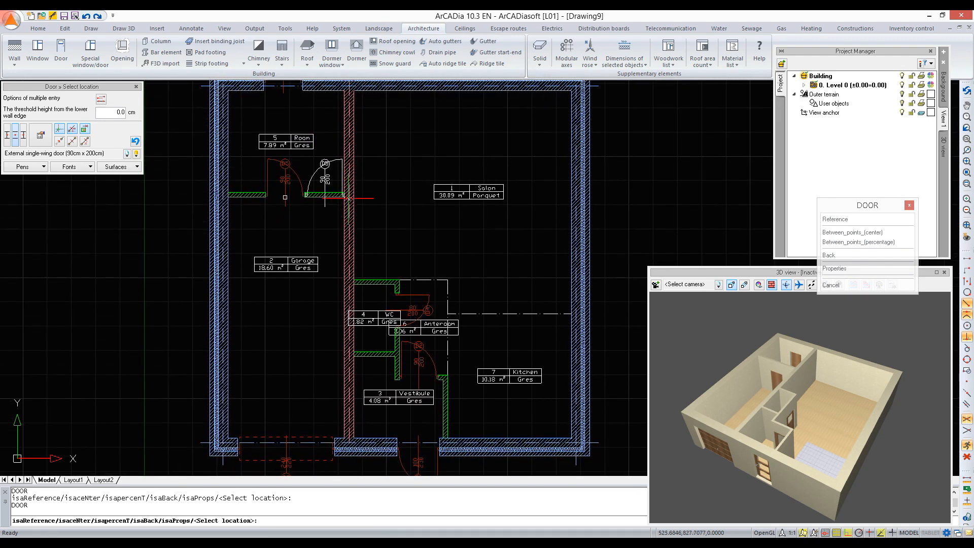
pyautogui.press('Escape')
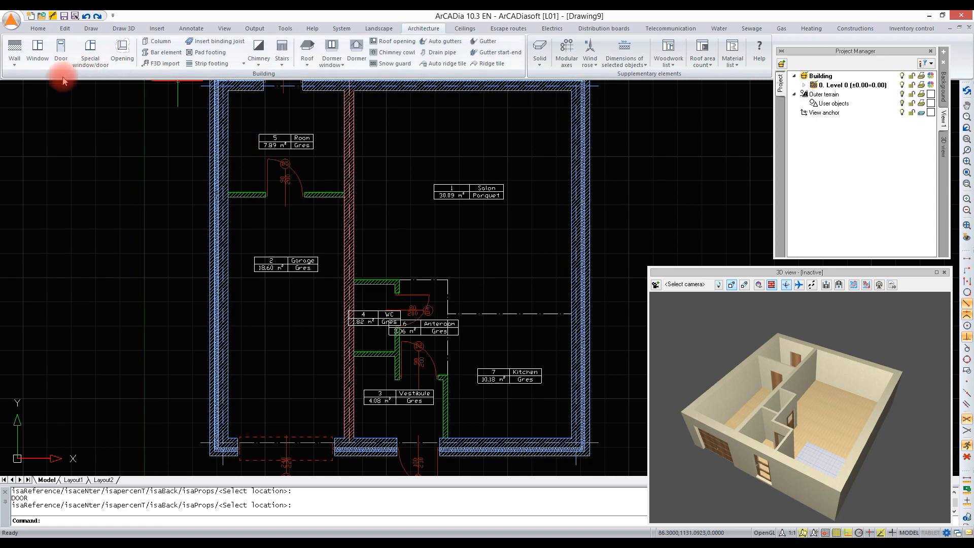
# Begin a new window and set its clear width in the wall to 140 cm and its frame width to 5 cm
pyautogui.click(38, 48)
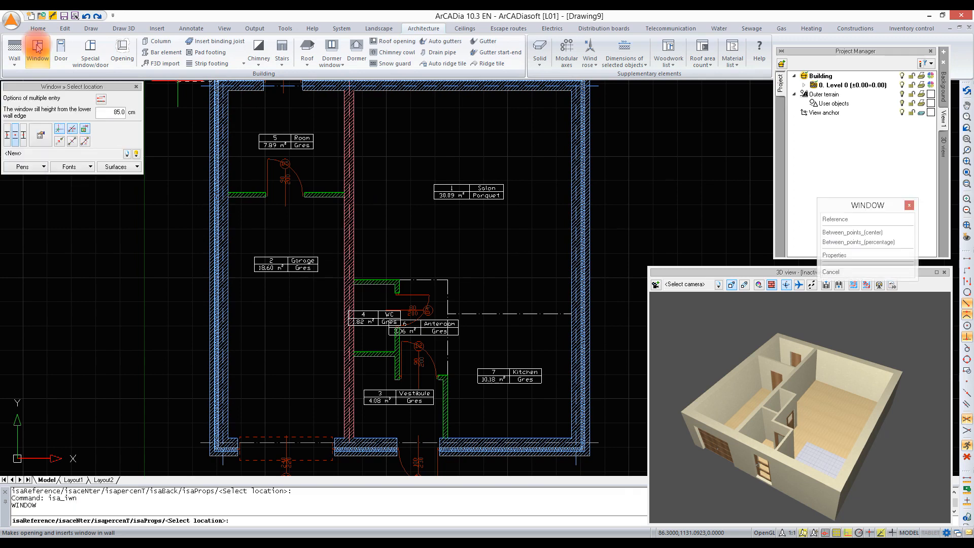
pyautogui.click(137, 154)
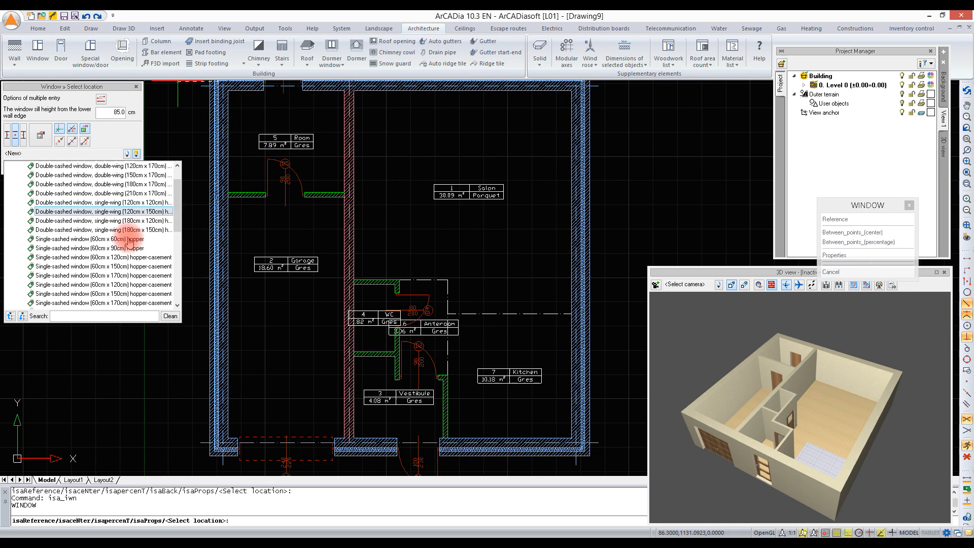
pyautogui.click(40, 135)
pyautogui.click(41, 135)
pyautogui.doubleClick(589, 350)
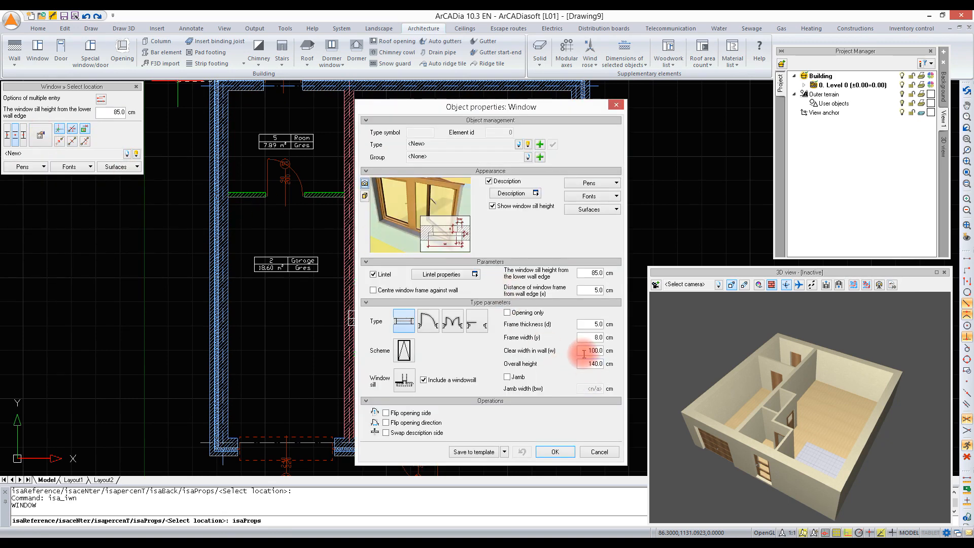
pyautogui.write('140')
pyautogui.doubleClick(591, 336)
pyautogui.write('5')
pyautogui.doubleClick(588, 350)
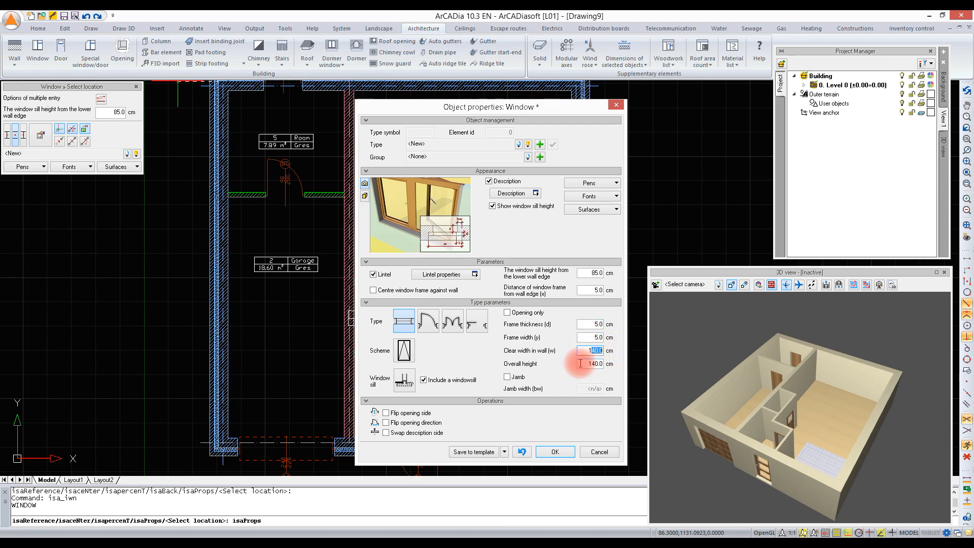
pyautogui.doubleClick(589, 324)
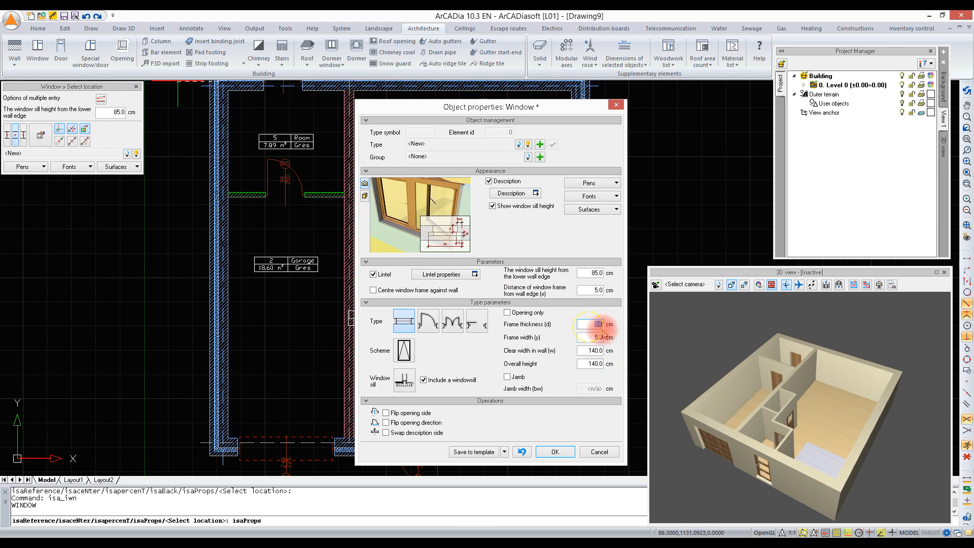
# Set the window's sill height from the lower wall edge to 99.9 cm and the frame's distance from the wall edge to 25 cm
pyautogui.doubleClick(592, 273)
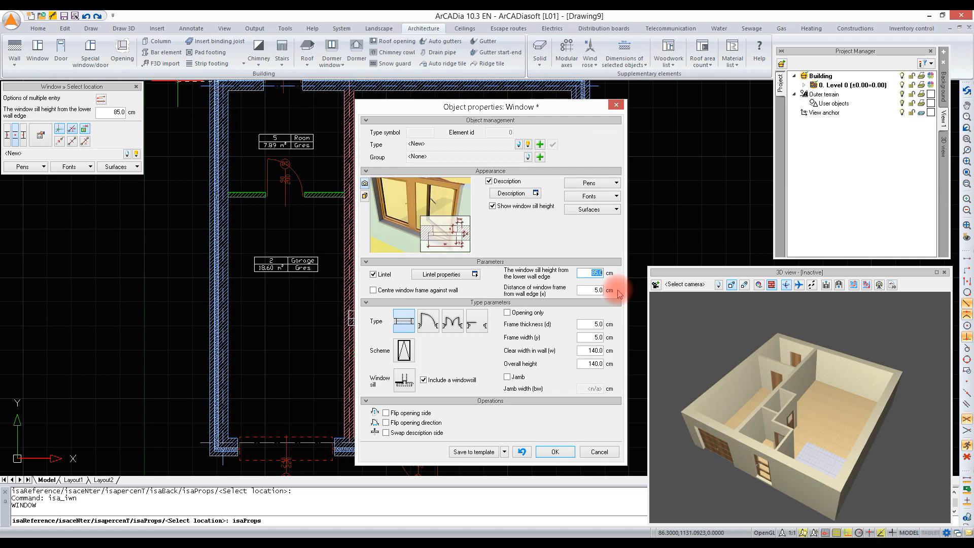
pyautogui.write('99.5')
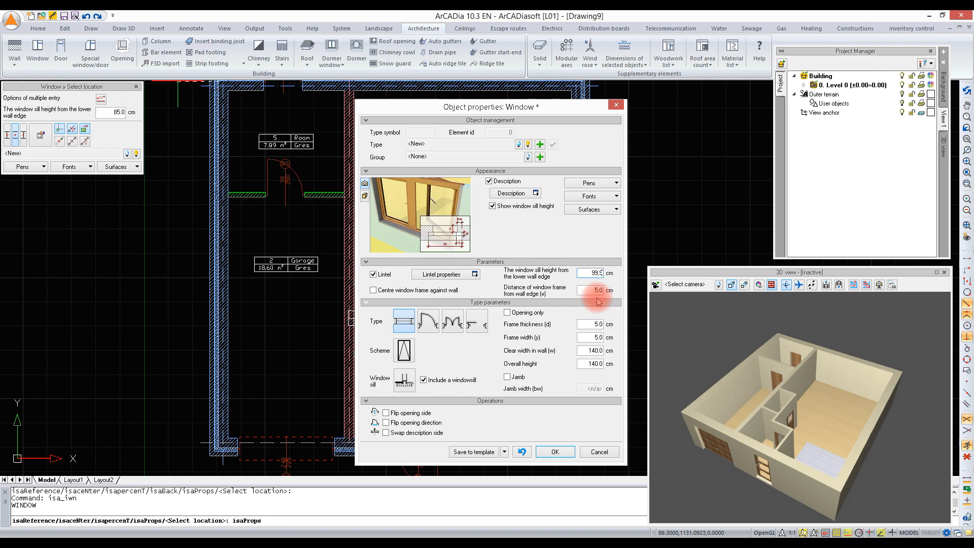
pyautogui.click(594, 292)
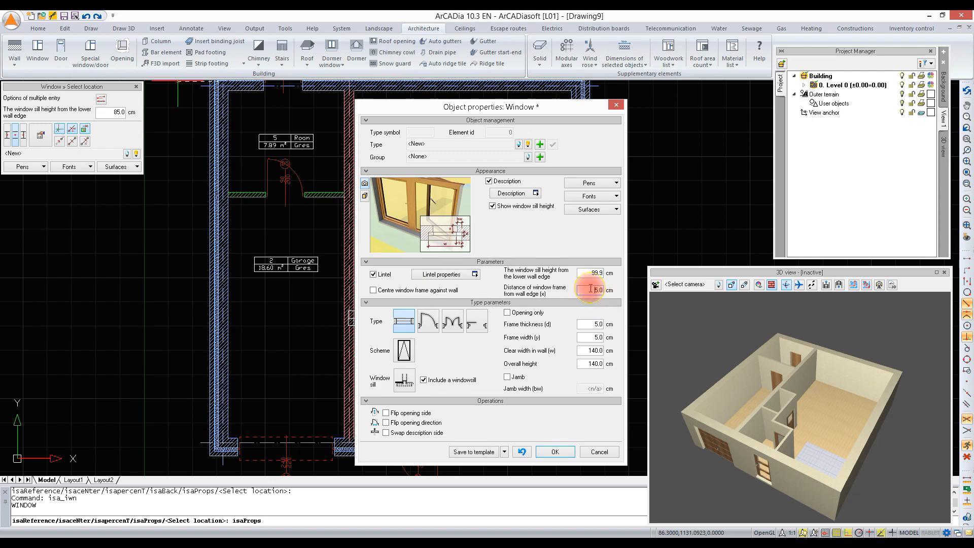
# Choose a double-sashed, two-leaf scheme for the window
pyautogui.click(402, 352)
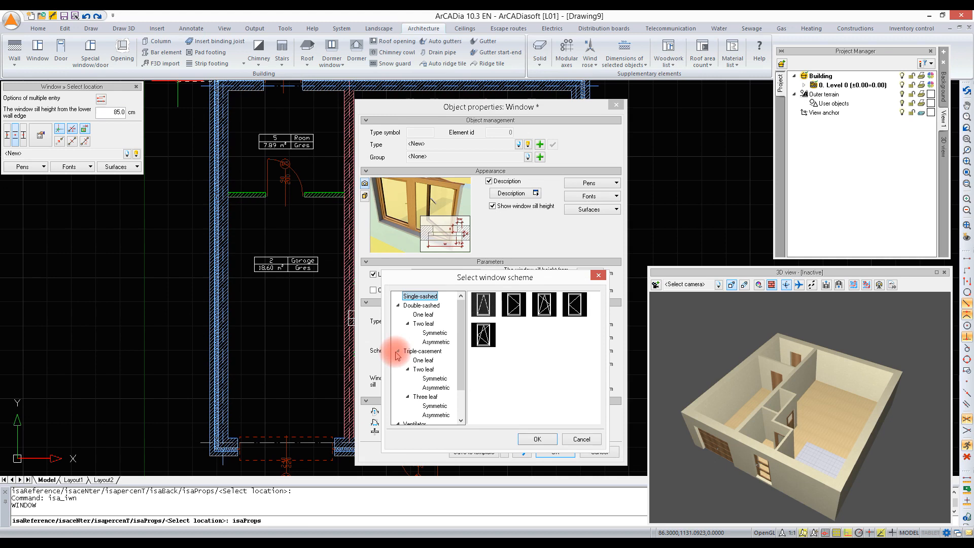
pyautogui.click(435, 332)
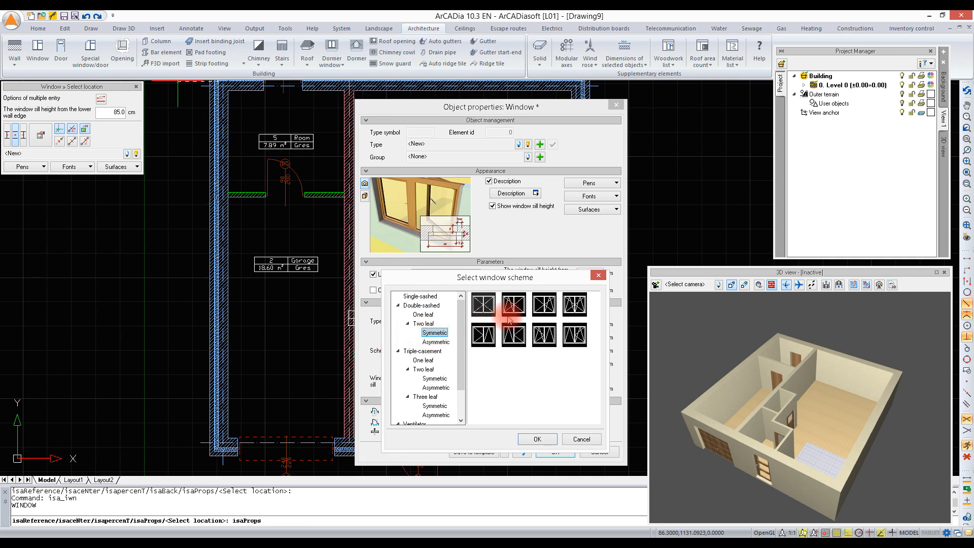
pyautogui.click(436, 341)
pyautogui.doubleClick(514, 305)
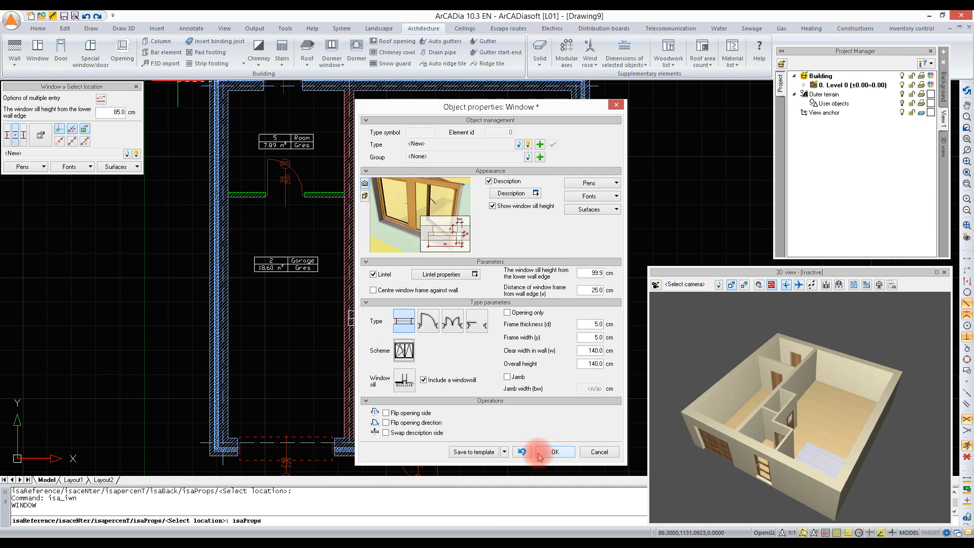
# Save the window's settings as a new type named 140x140 in the project library
pyautogui.click(540, 144)
pyautogui.write('140x140')
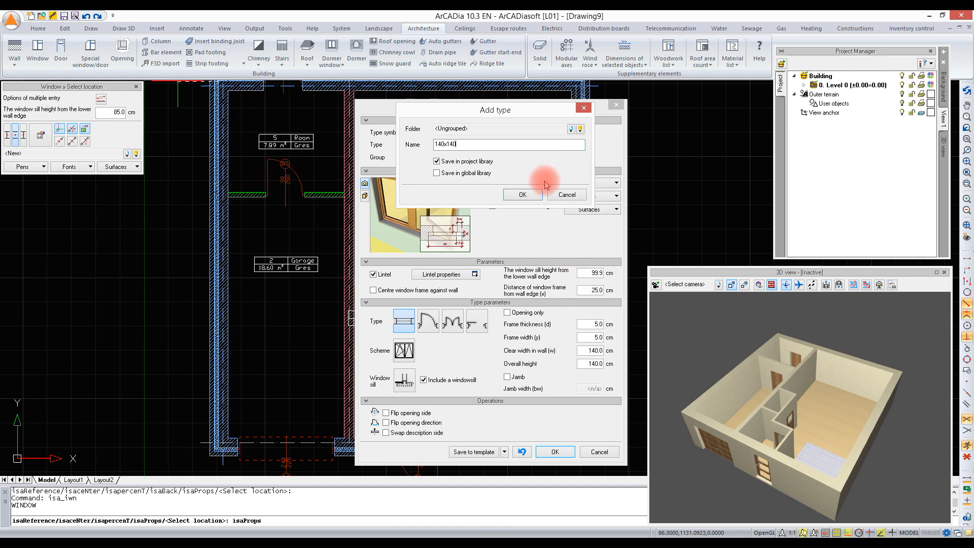
pyautogui.click(522, 194)
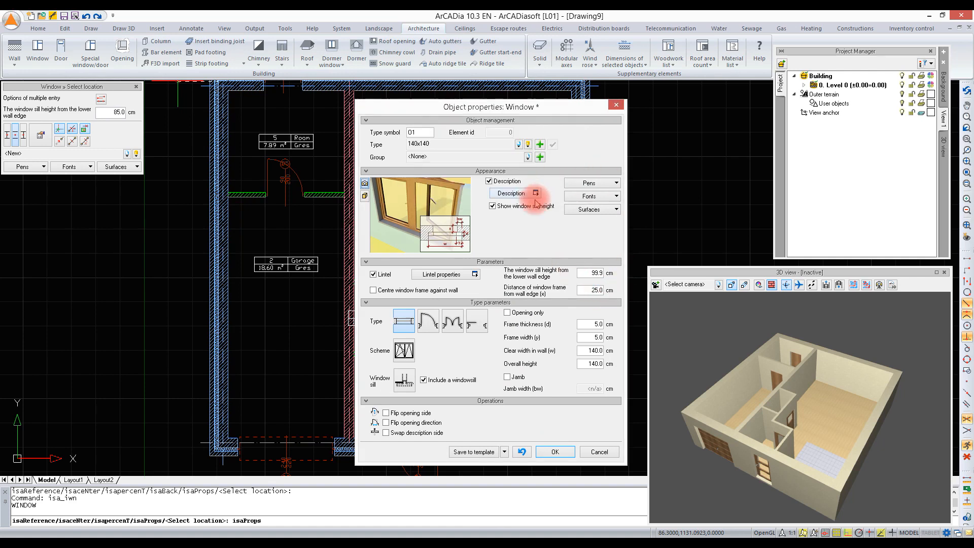
# Accept the window properties, toggle object snap and insert the 140x140 window in the Kitchen's outer wall beside the entrance door
pyautogui.click(554, 451)
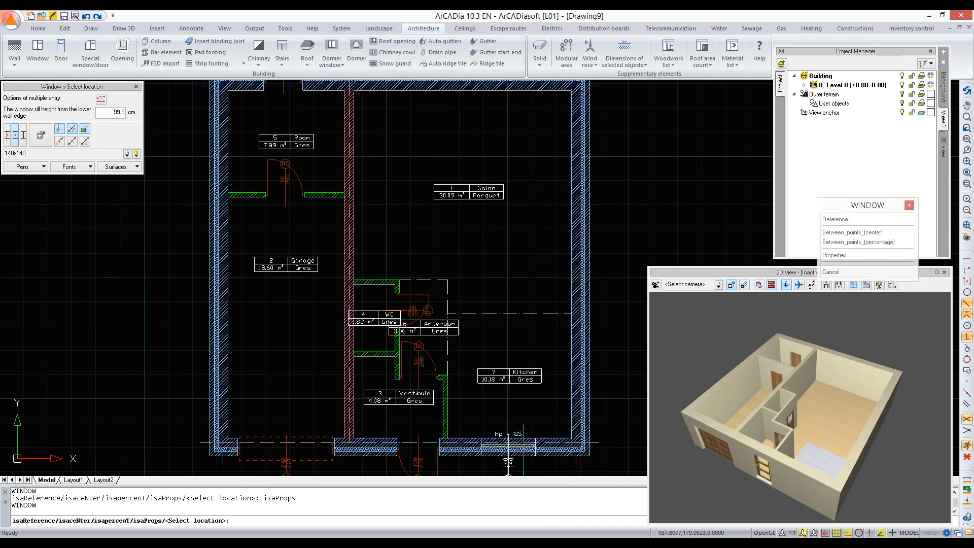
pyautogui.click(868, 532)
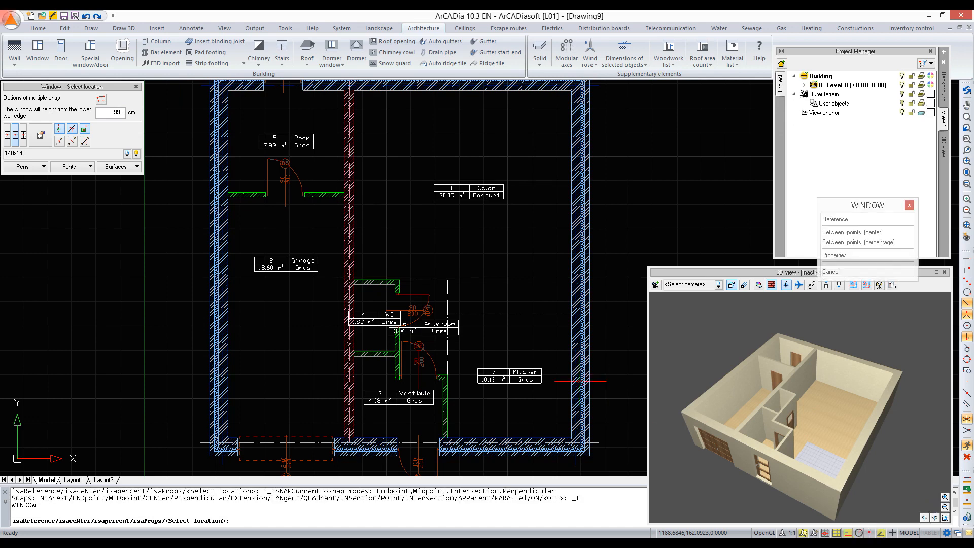
pyautogui.click(509, 459)
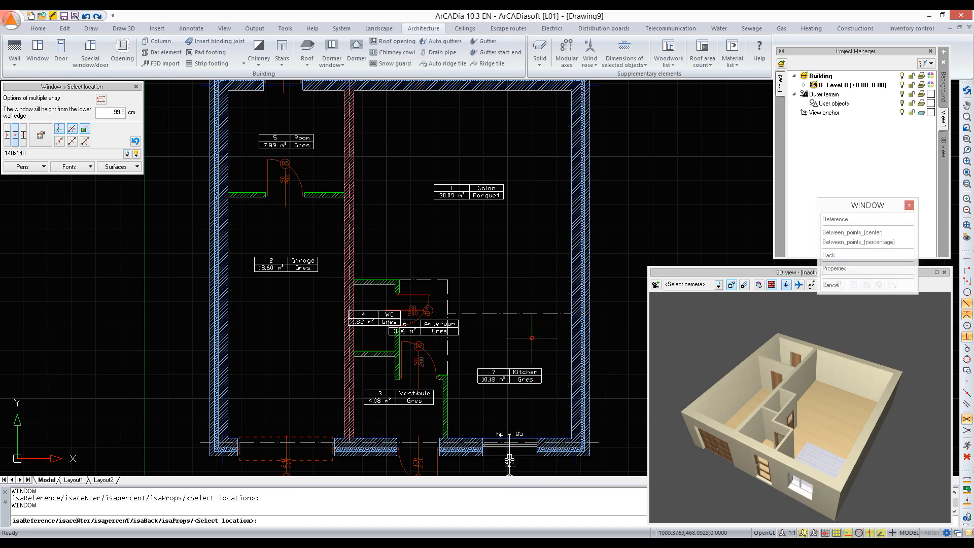
# Insert another 140x140 window by its edge in the Kitchen's side wall, 74 cm from the building corner, and end window insertion
pyautogui.click(59, 141)
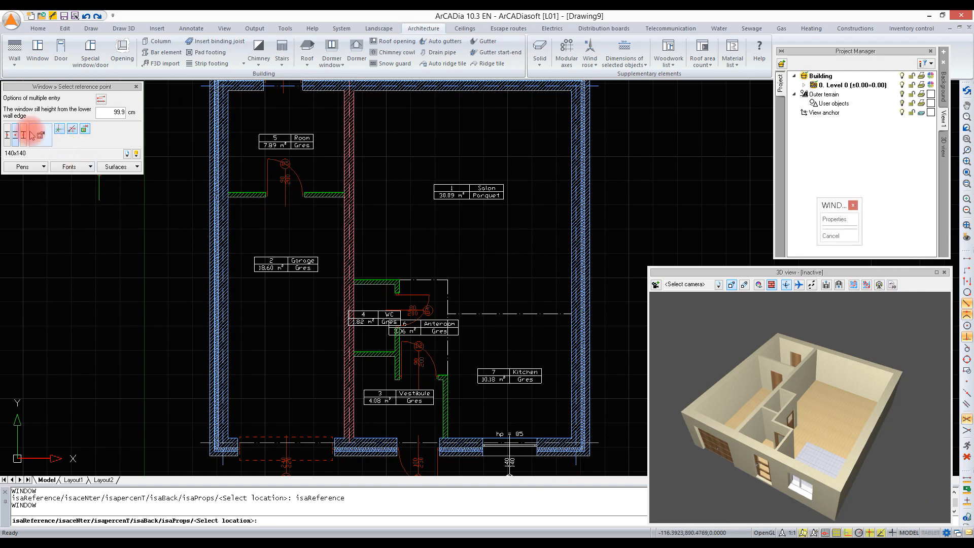
pyautogui.click(590, 451)
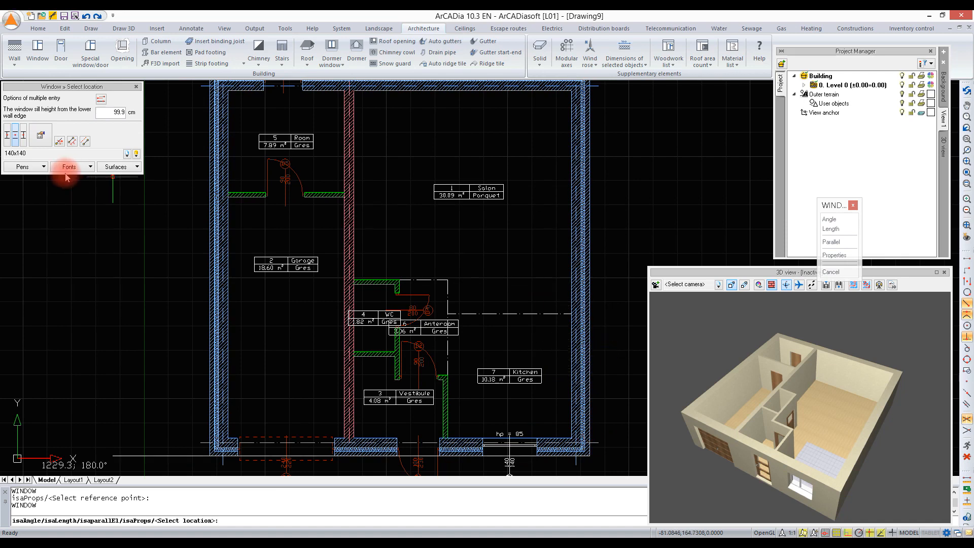
pyautogui.click(7, 135)
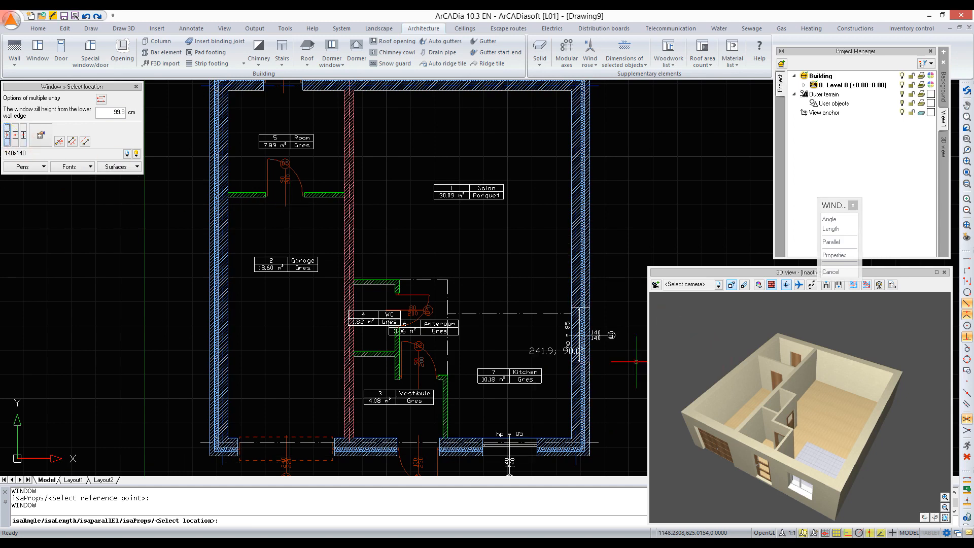
pyautogui.write('4')
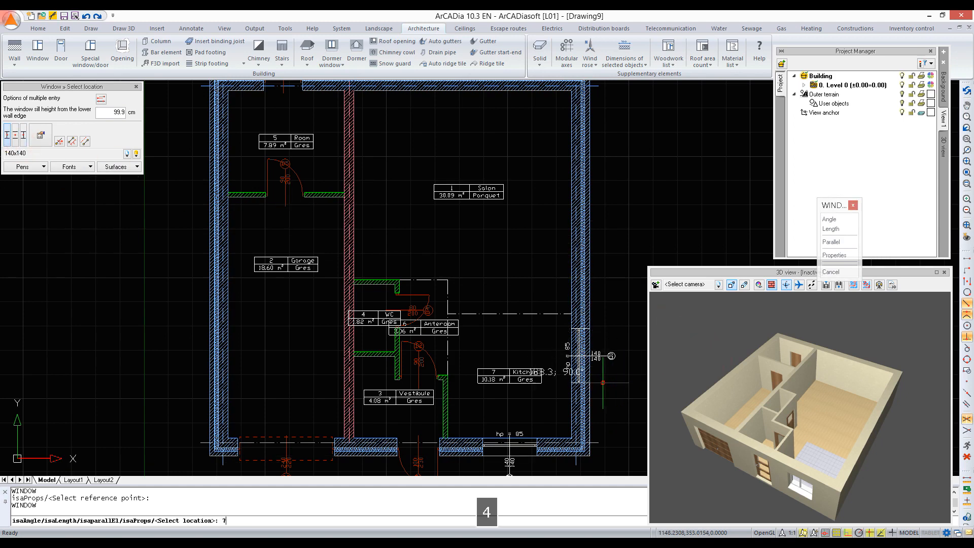
pyautogui.press('Return')
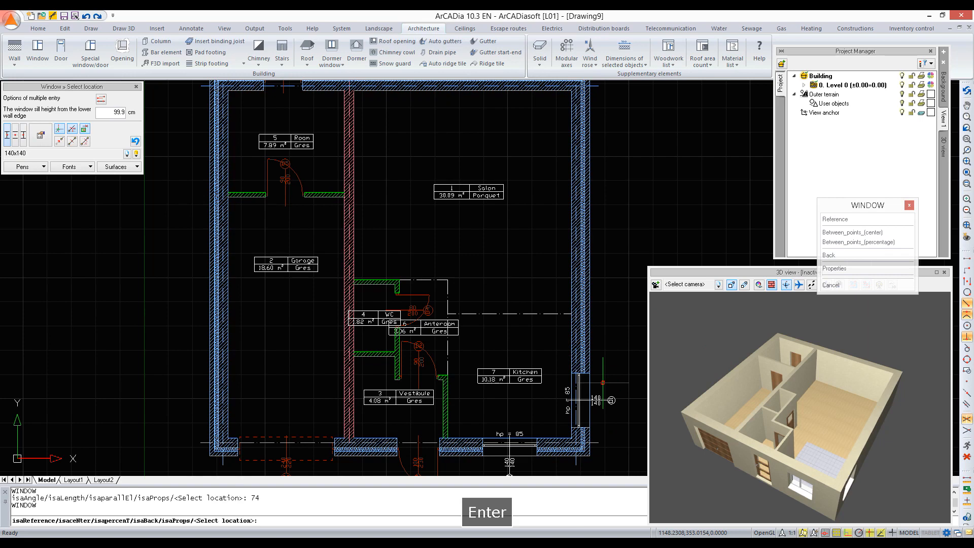
pyautogui.moveTo(551, 214); pyautogui.dragTo(547, 233, button='middle')
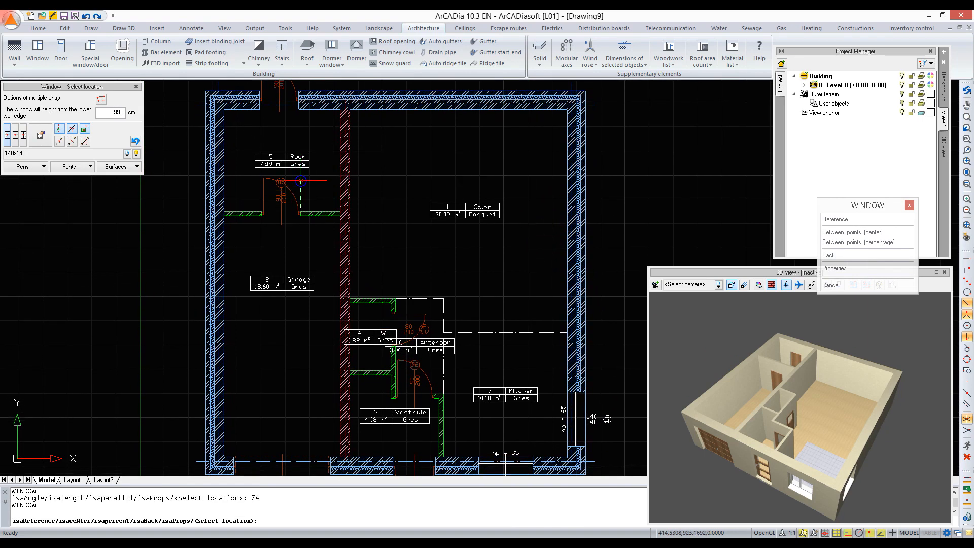
pyautogui.press('Escape')
# Start a special window and choose the standard library type Romb window (140cm x 140cm)
pyautogui.click(93, 47)
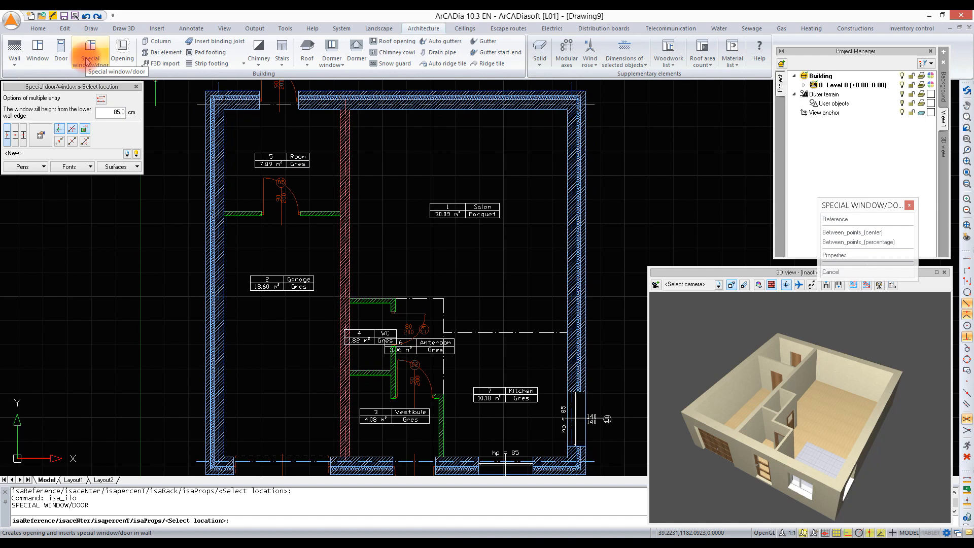
pyautogui.click(137, 154)
pyautogui.scroll(-5, 133, 254)
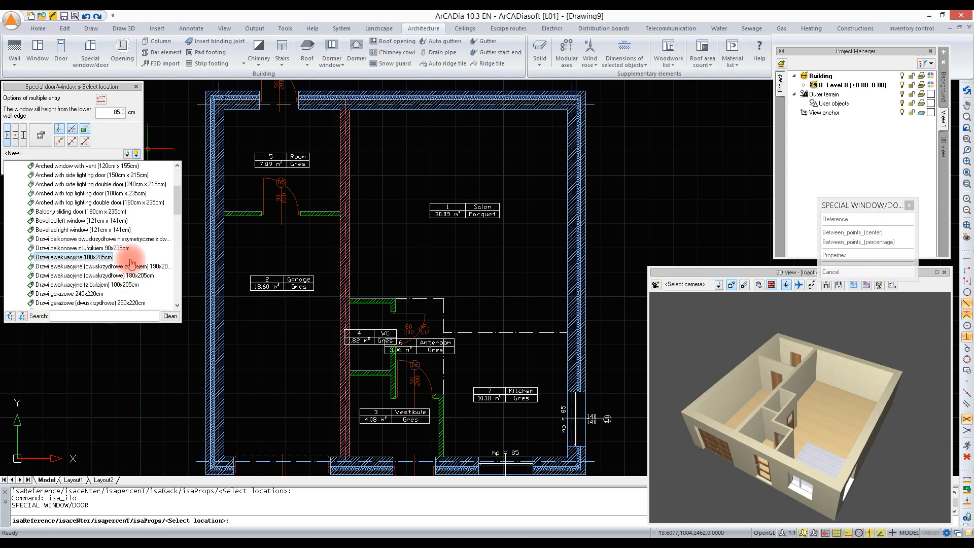
pyautogui.scroll(-2, 124, 248)
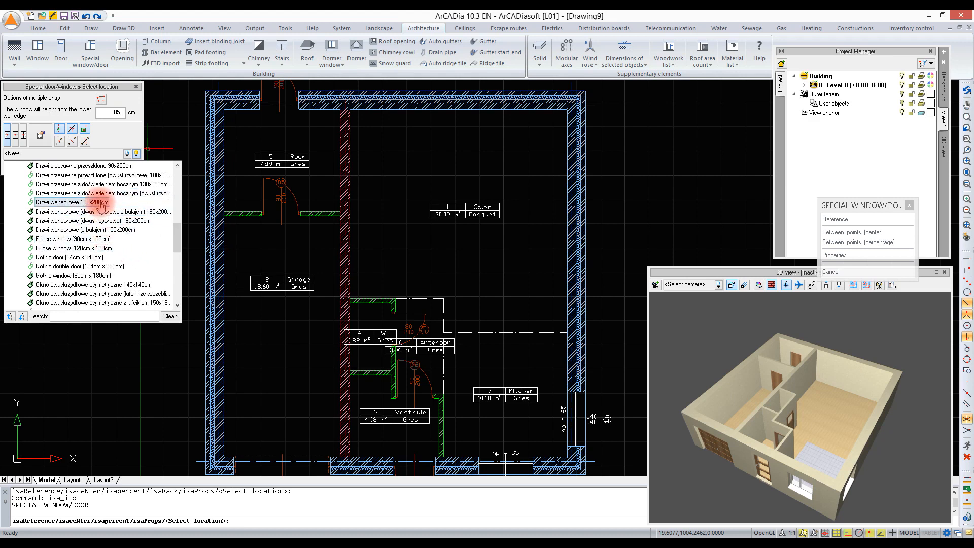
pyautogui.scroll(-3, 133, 252)
pyautogui.scroll(-4, 133, 252)
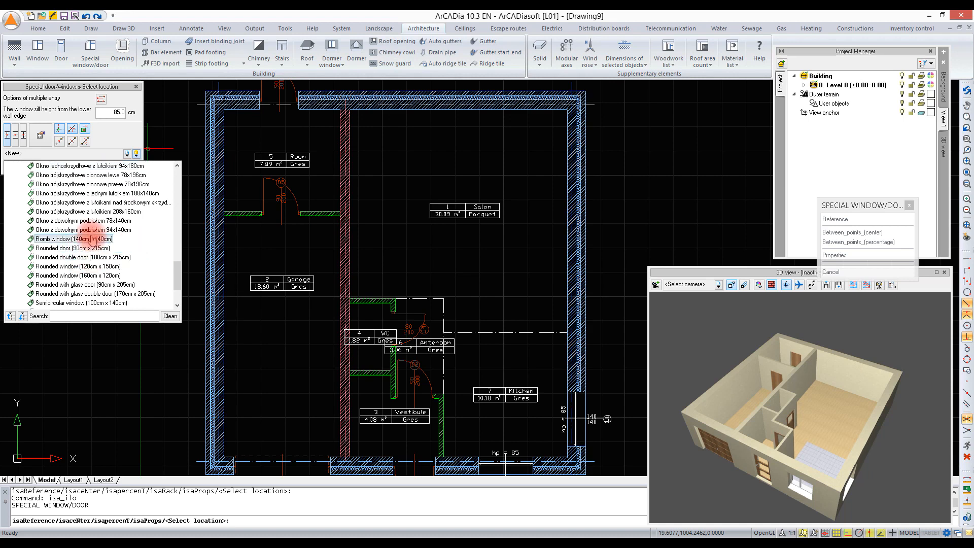
pyautogui.doubleClick(71, 238)
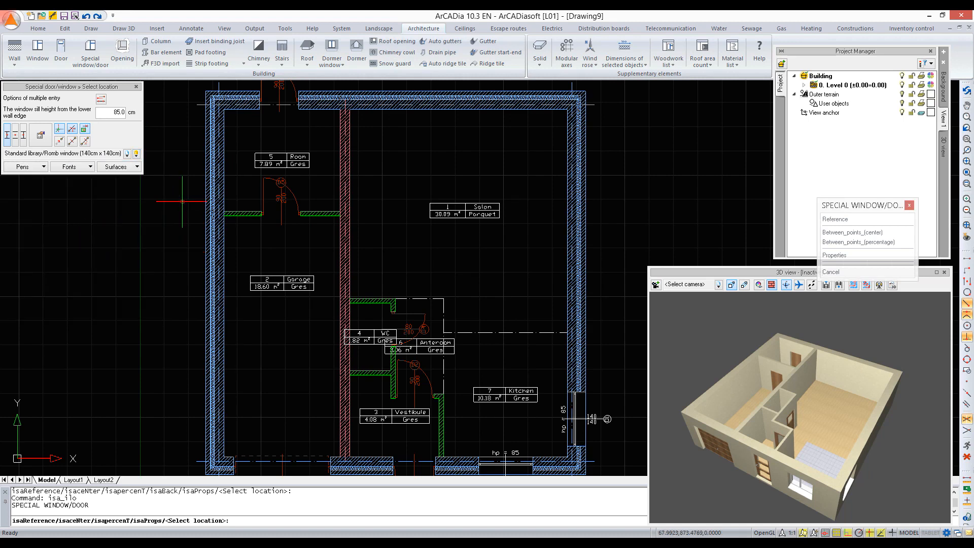
# Place the special window relative to a reference point and set its sill height from the lower wall edge to 99.9 cm
pyautogui.click(59, 129)
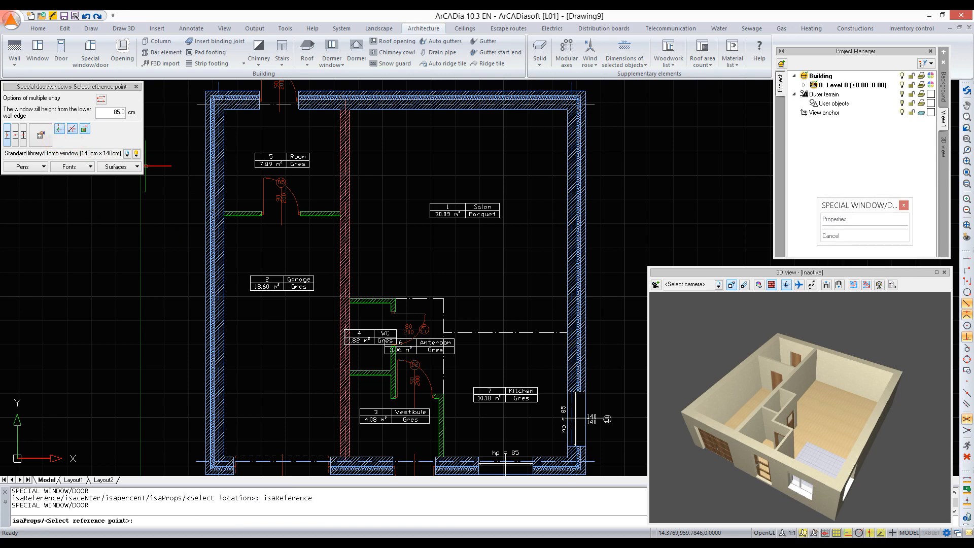
pyautogui.doubleClick(121, 111)
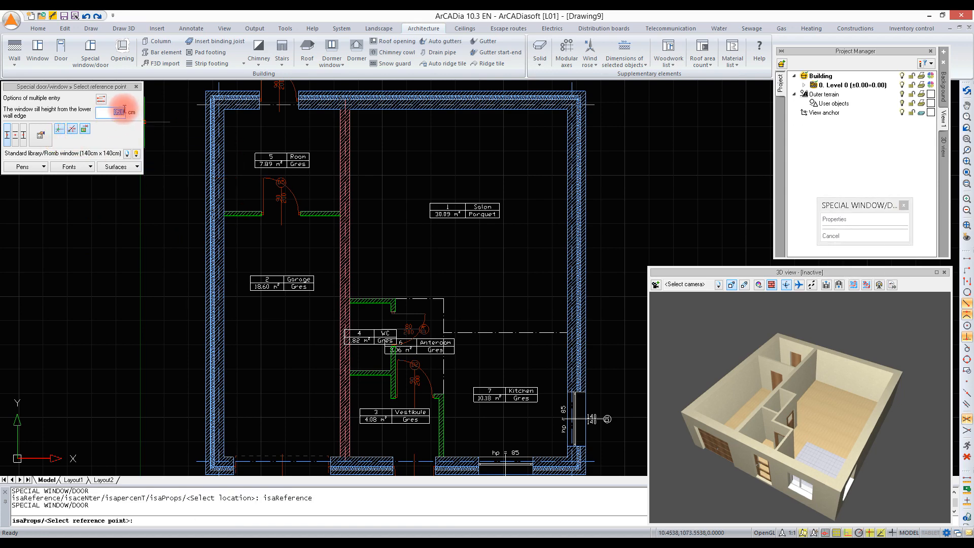
pyautogui.write('99')
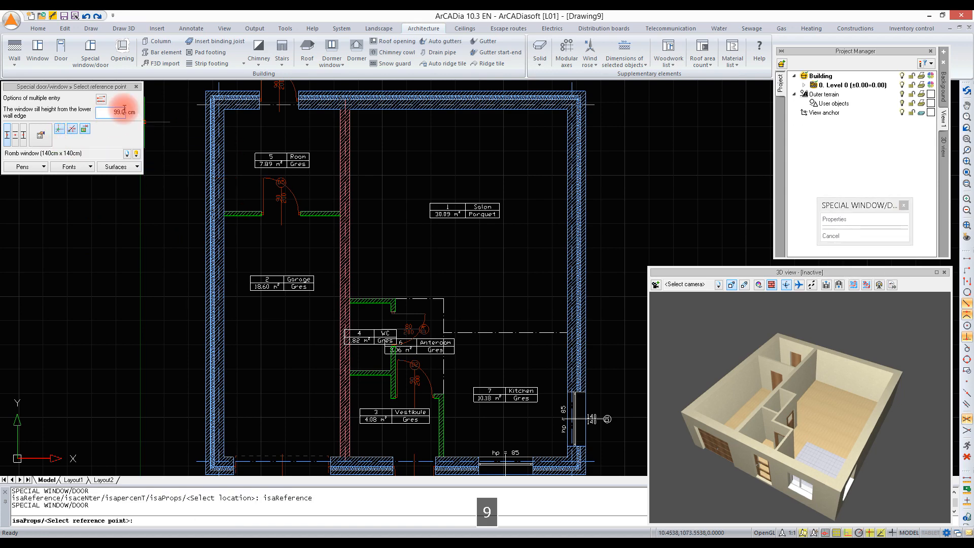
pyautogui.write('.9')
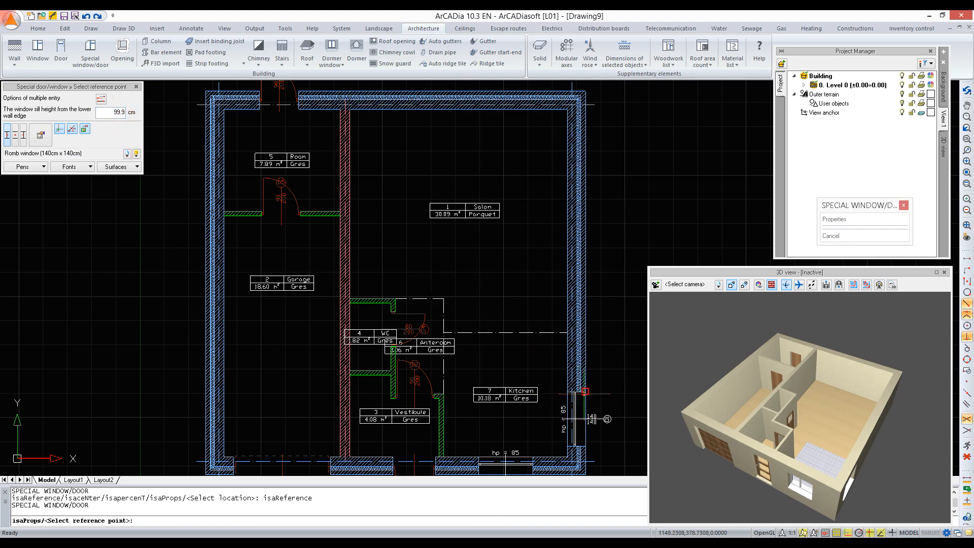
# Insert the romb window in the Salon's outer wall, 295 cm from the near edge of the Kitchen's side window
pyautogui.click(585, 391)
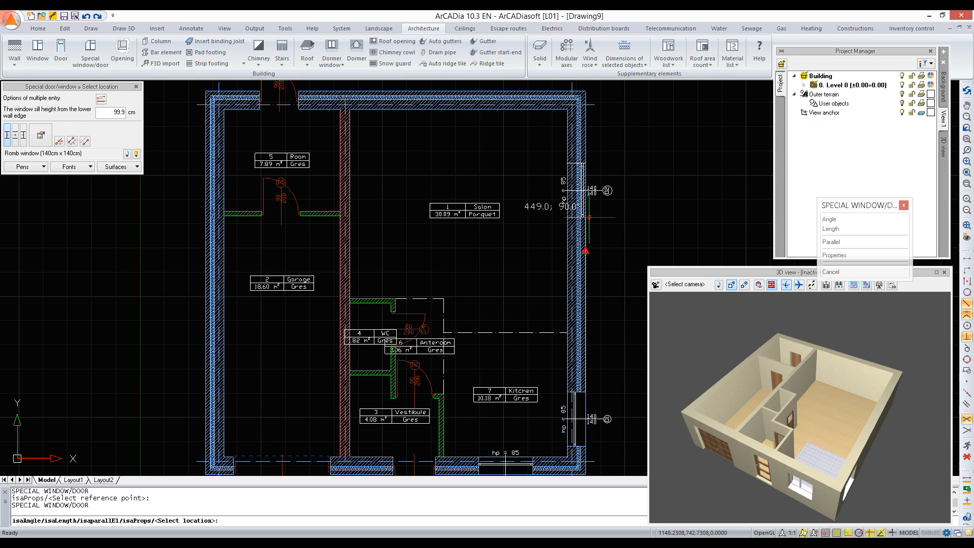
pyautogui.write('2')
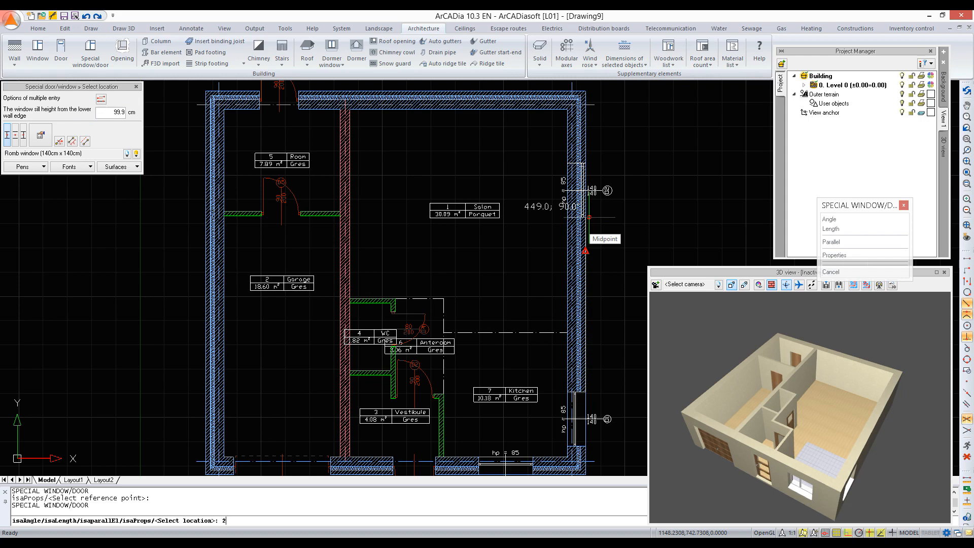
pyautogui.write('95')
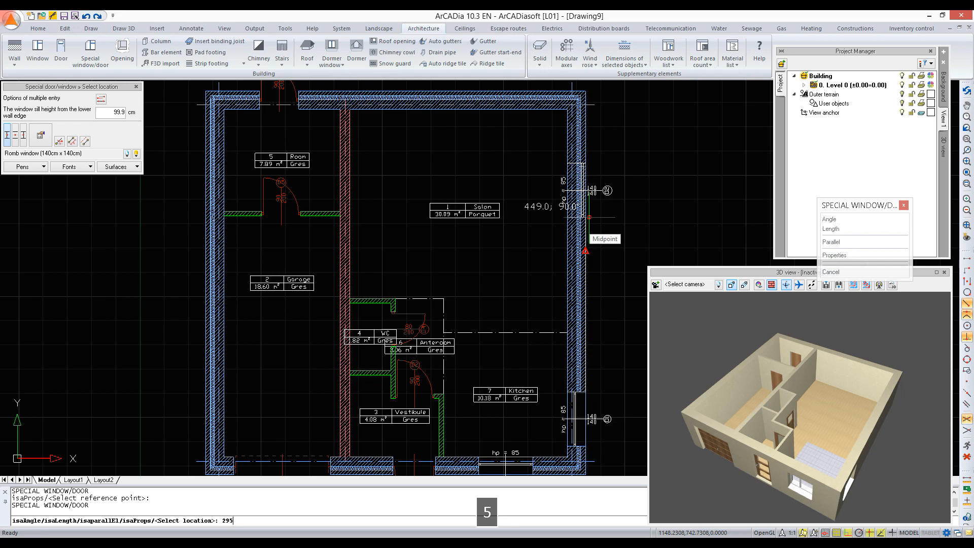
pyautogui.press('Return')
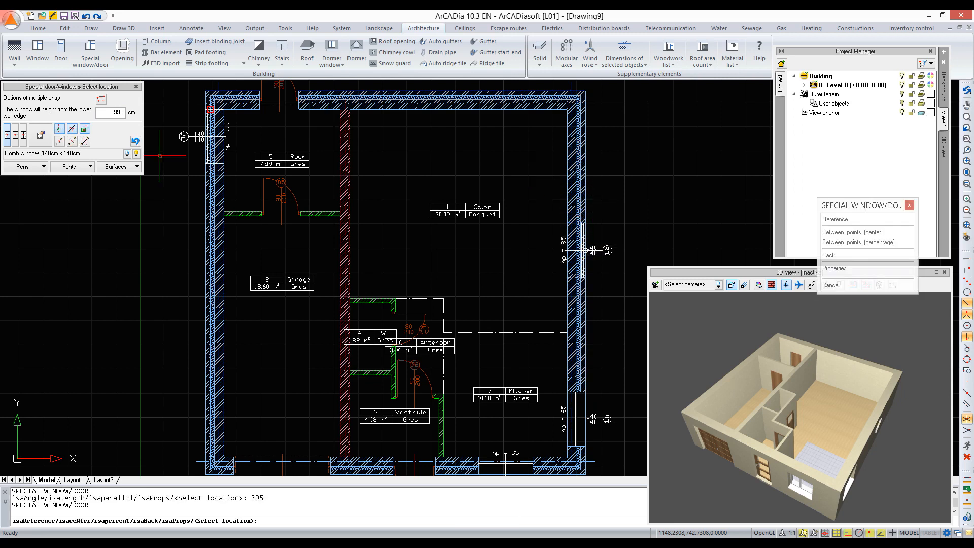
# Insert a romb window in the Salon's back wall, 40 cm from the Salon-side face of the Garage partition wall, and end insertion
pyautogui.click(60, 142)
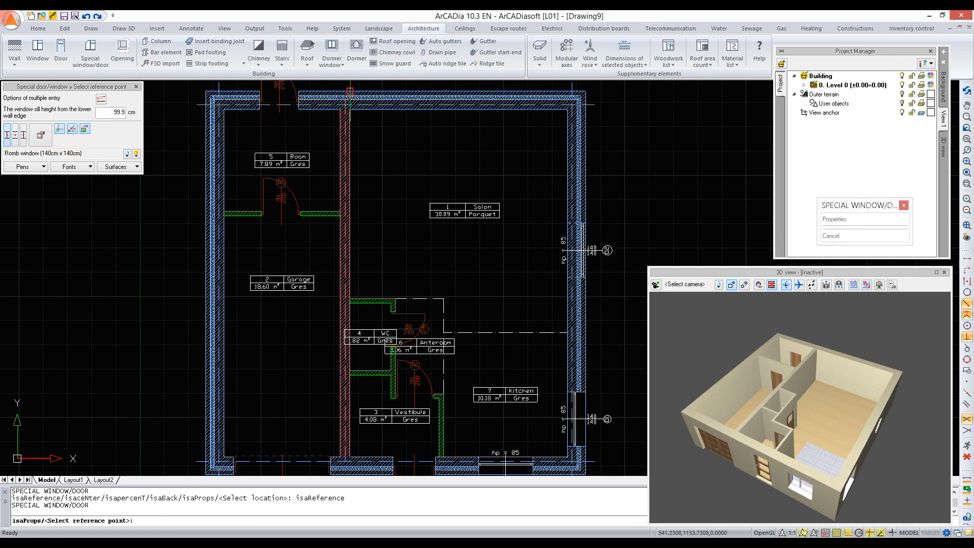
pyautogui.click(349, 91)
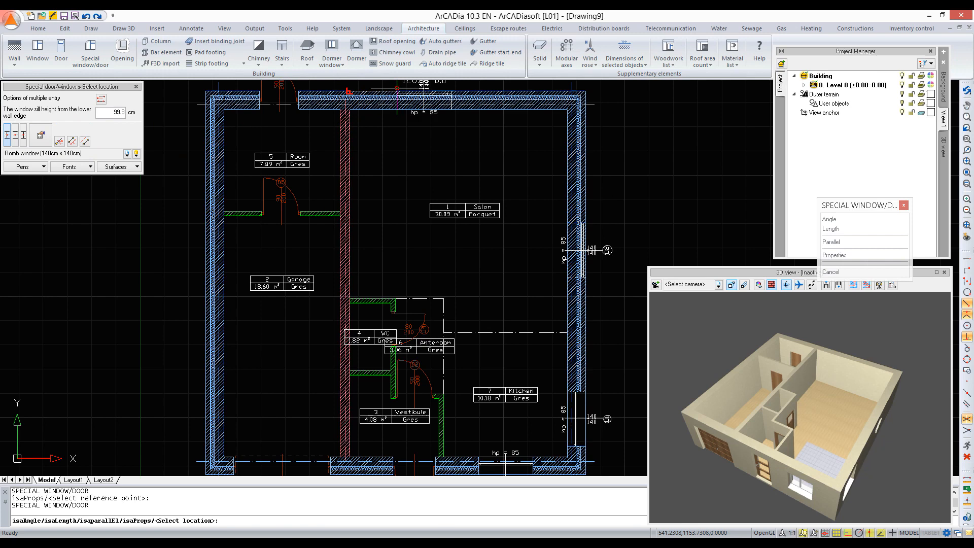
pyautogui.write('40')
pyautogui.press('Return')
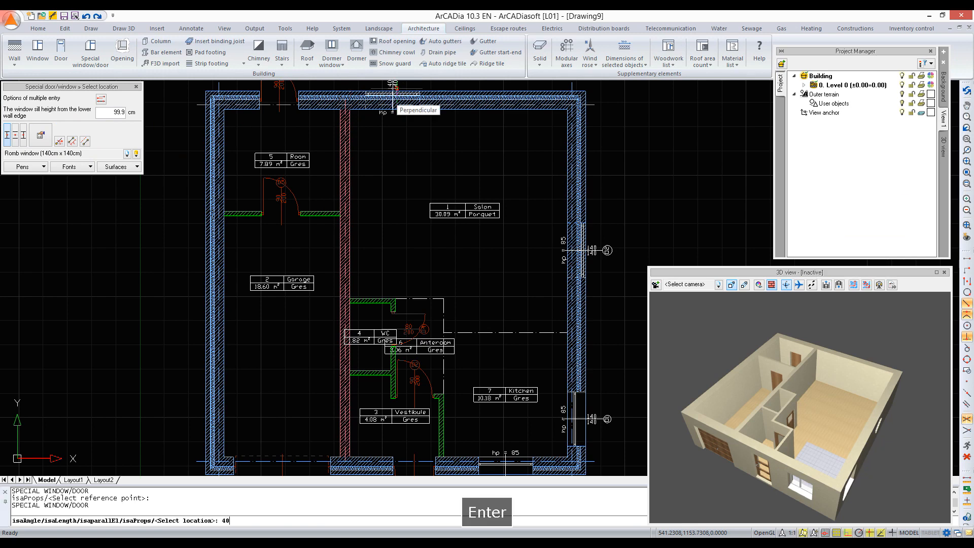
pyautogui.moveTo(455, 177); pyautogui.dragTo(442, 194, button='middle')
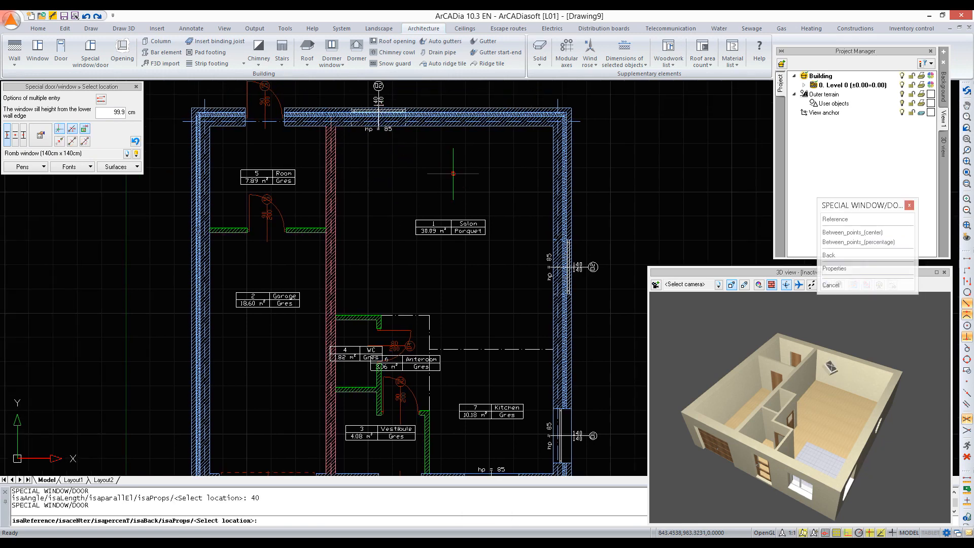
pyautogui.press('Escape')
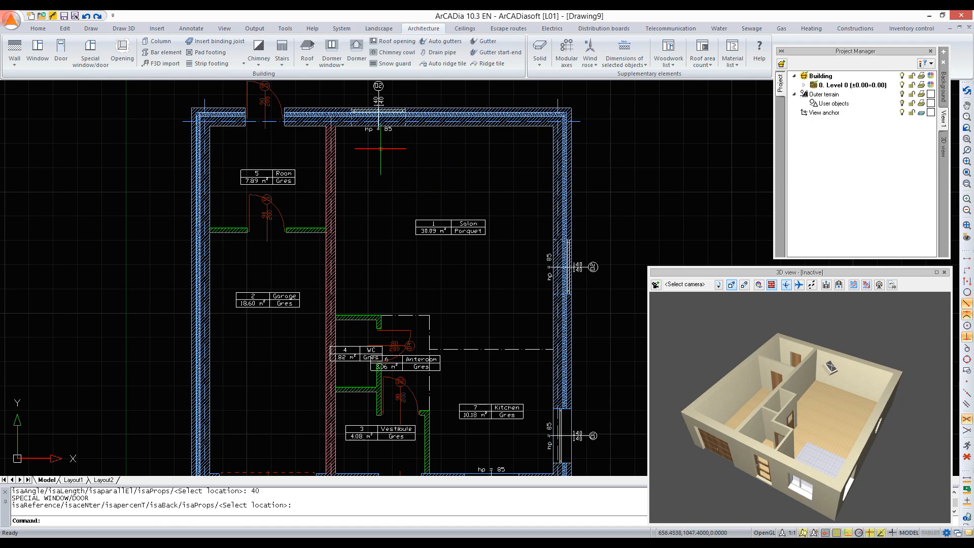
# Start a new window and make it the sliding balcony type with a threshold height of 14.9 cm from the lower wall edge
pyautogui.click(35, 51)
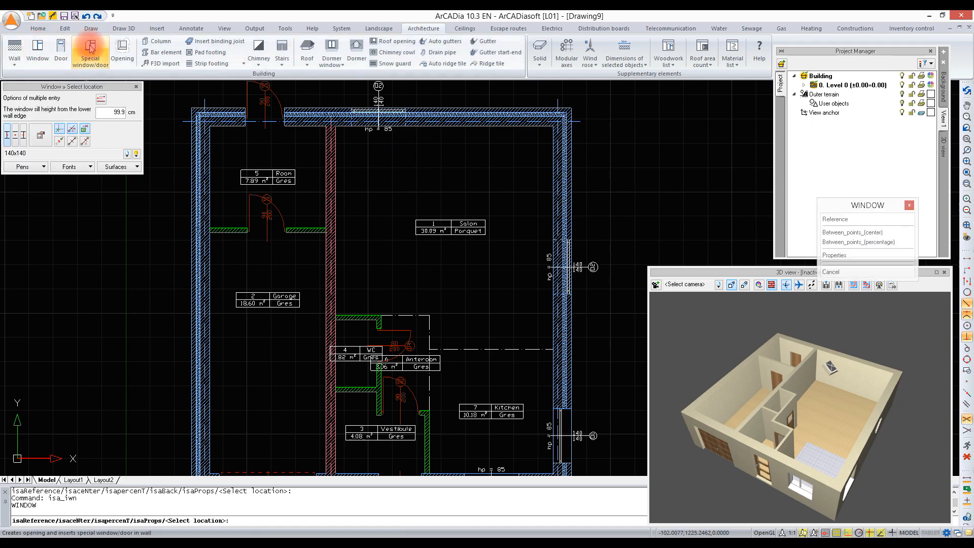
pyautogui.click(41, 135)
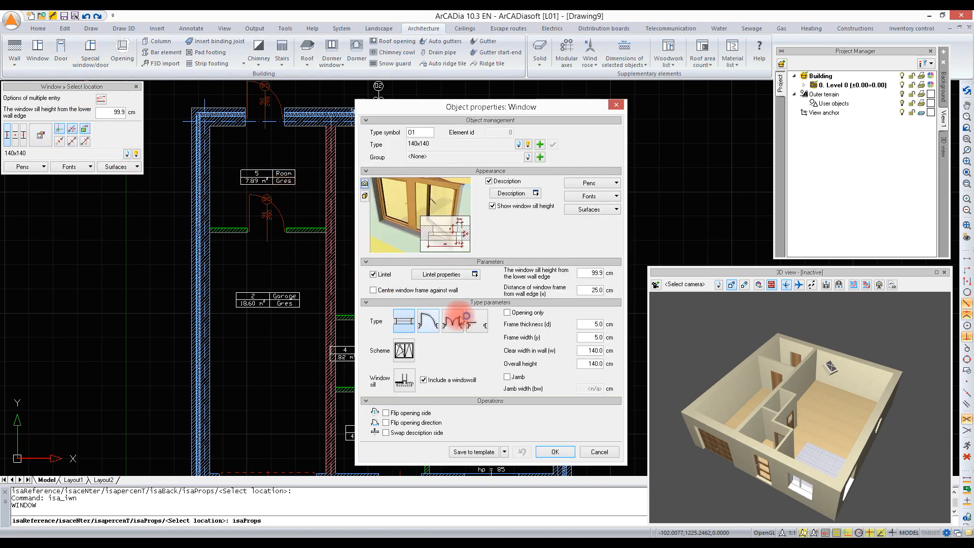
pyautogui.click(480, 320)
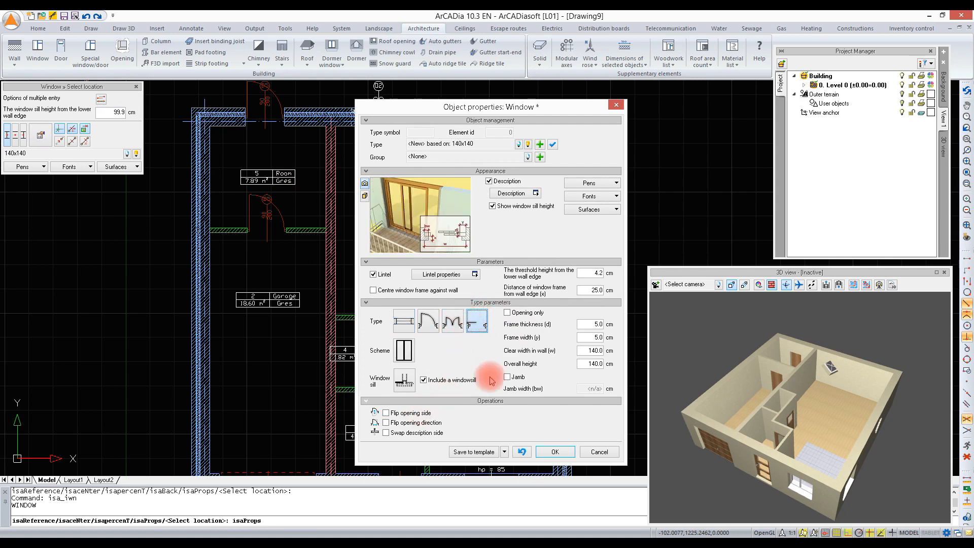
pyautogui.doubleClick(591, 349)
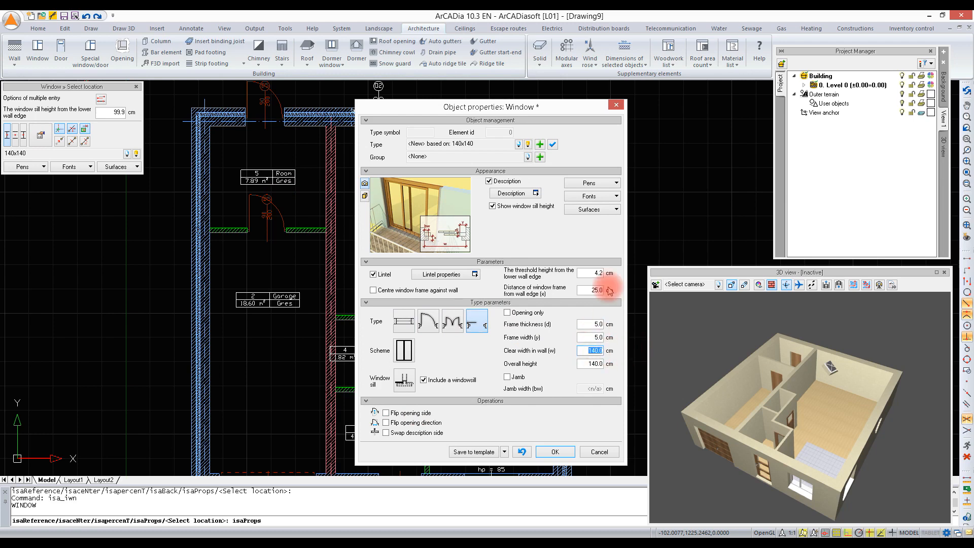
pyautogui.doubleClick(589, 276)
pyautogui.write('14,5')
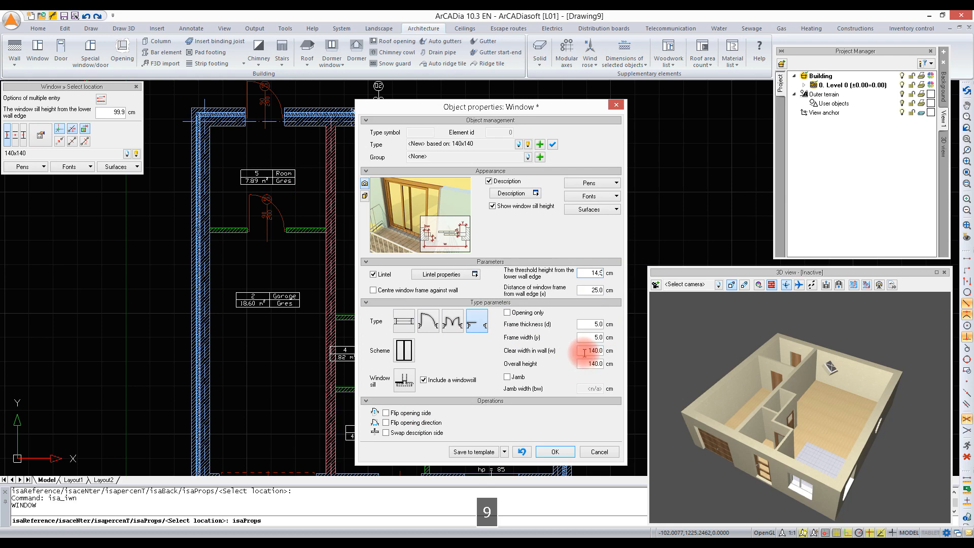
# Set the sliding window's clear width in wall to 180 cm and its overall height to 235 cm
pyautogui.doubleClick(594, 290)
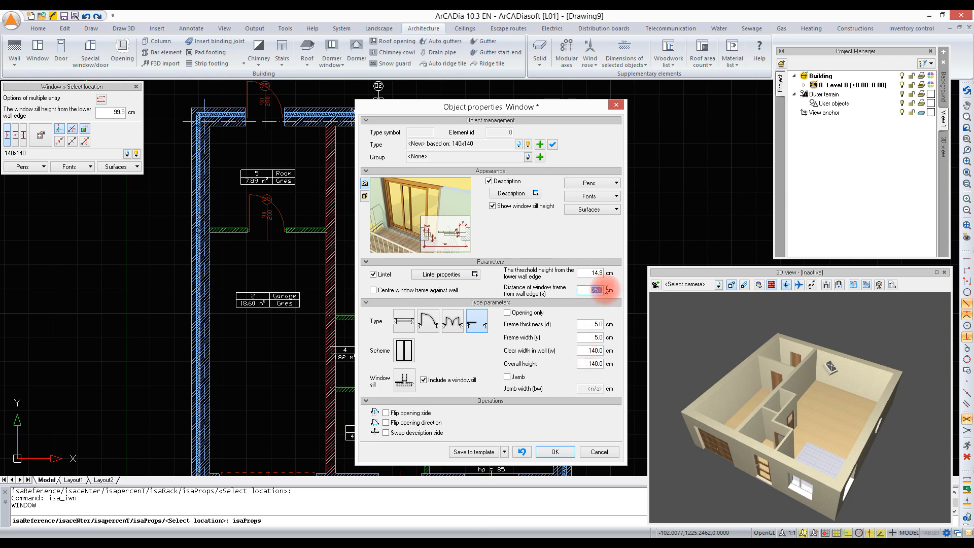
pyautogui.doubleClick(589, 351)
pyautogui.write('180')
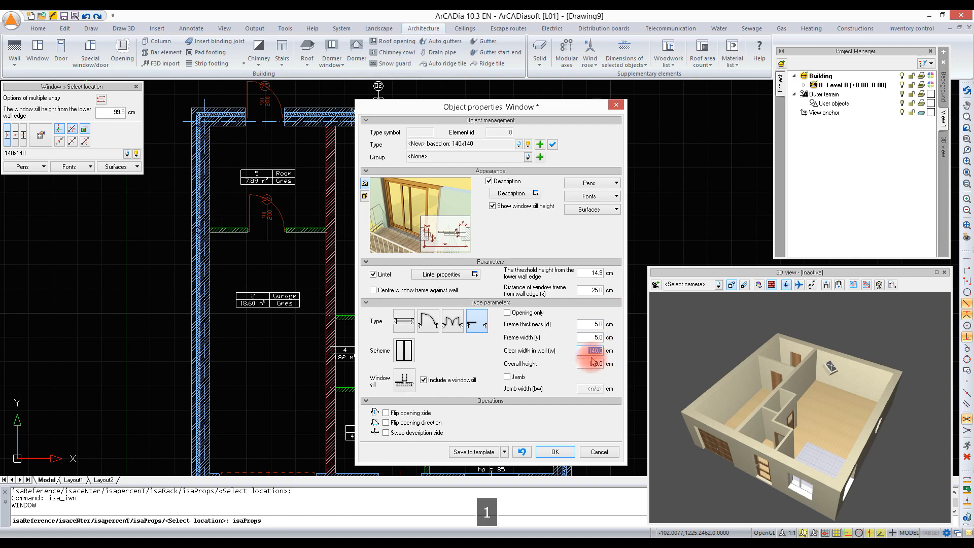
pyautogui.doubleClick(578, 363)
pyautogui.write('235')
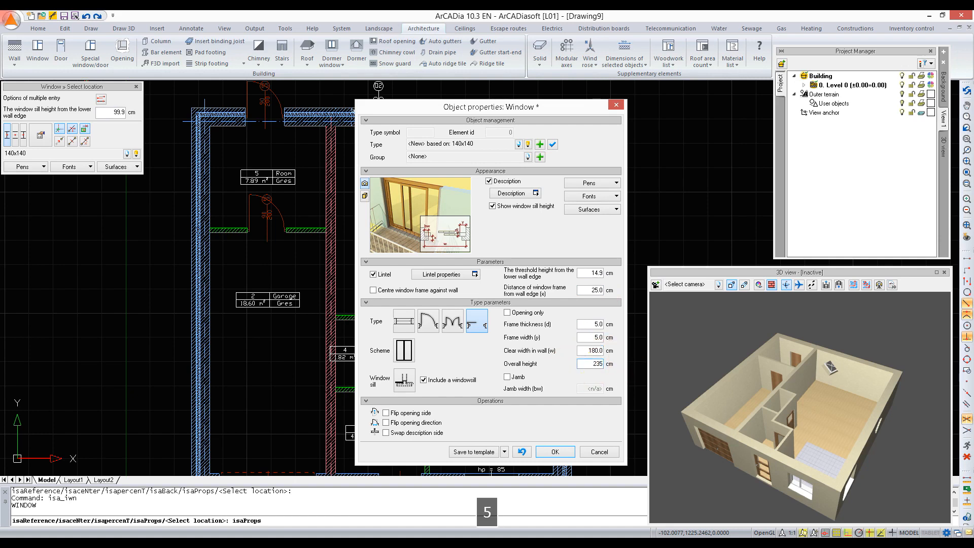
# Save the window type as "Balcony door" in the project library, change its type symbol to OB3, and accept the properties
pyautogui.click(540, 144)
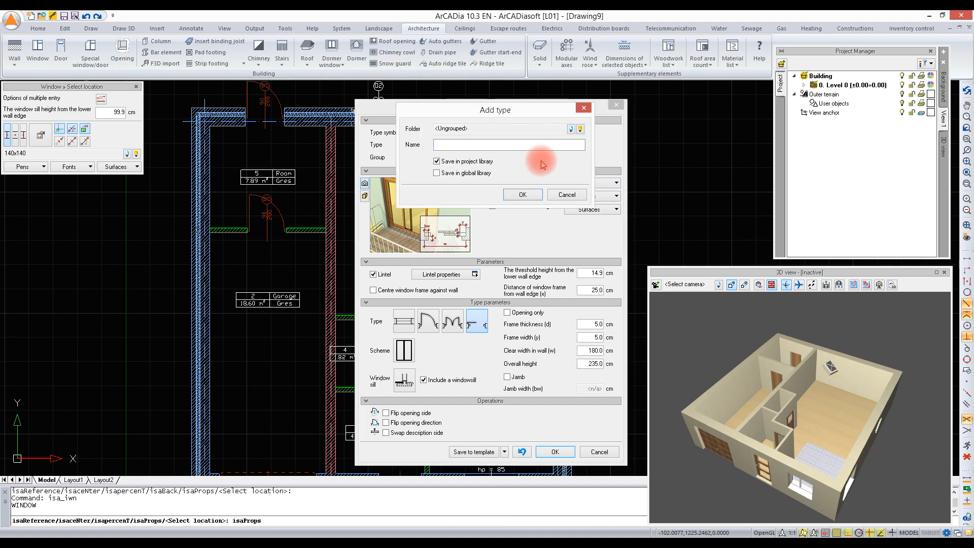
pyautogui.write('B')
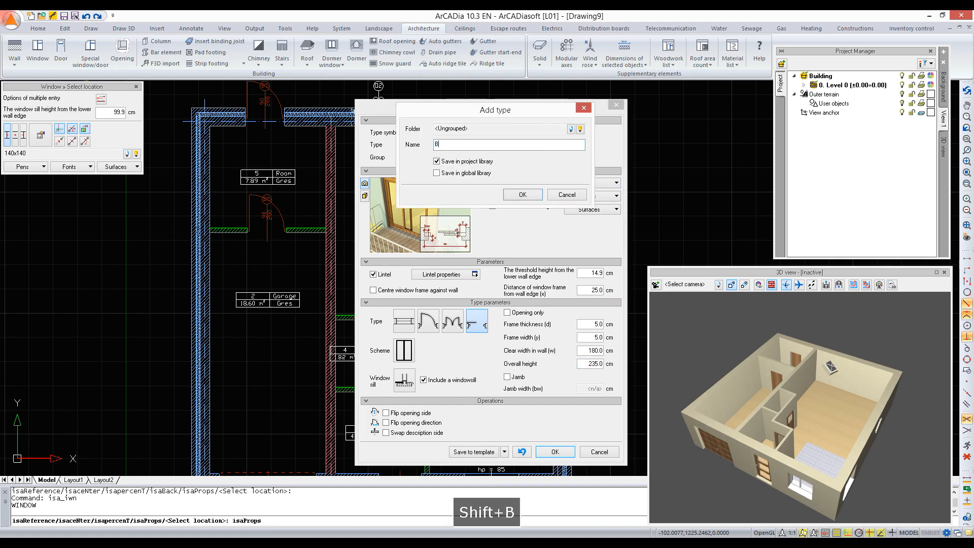
pyautogui.write('alcony door')
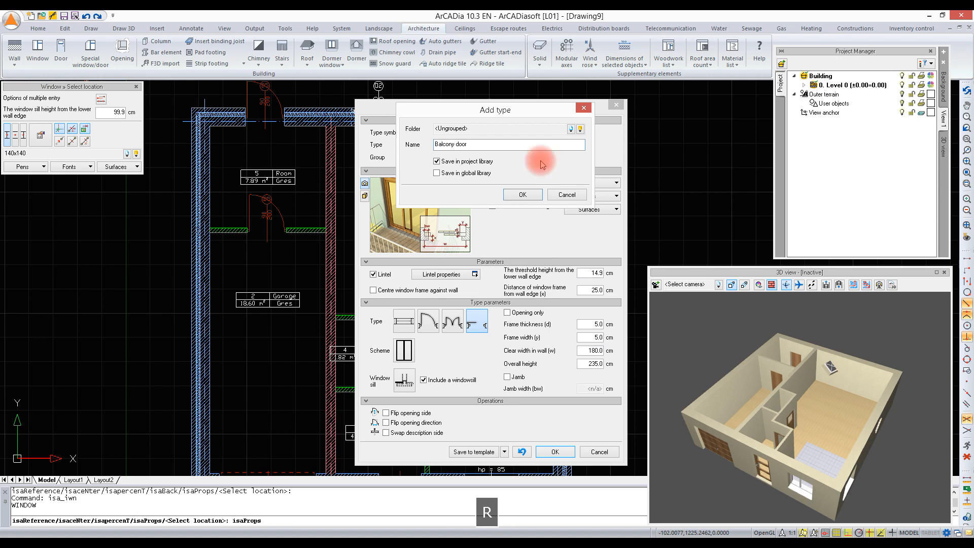
pyautogui.click(517, 194)
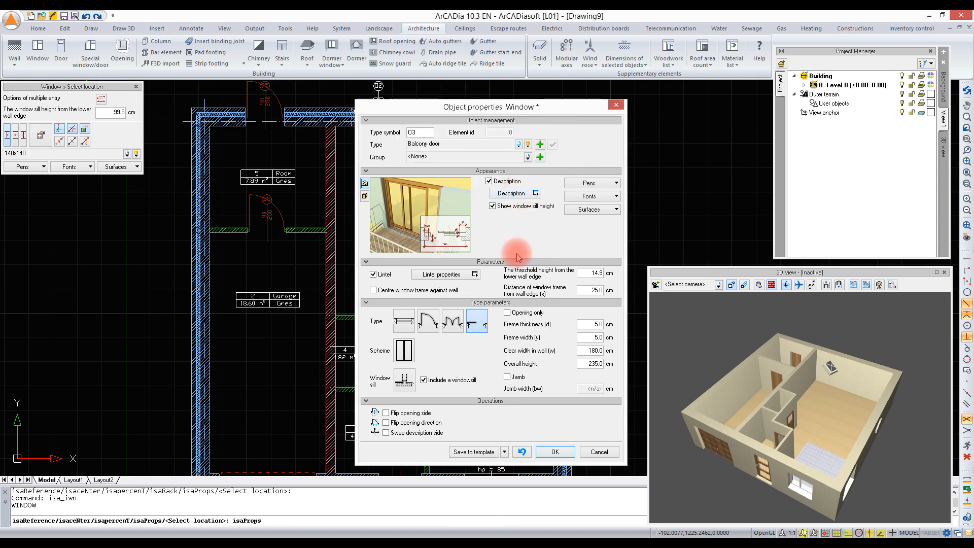
pyautogui.click(416, 132)
pyautogui.doubleClick(412, 131)
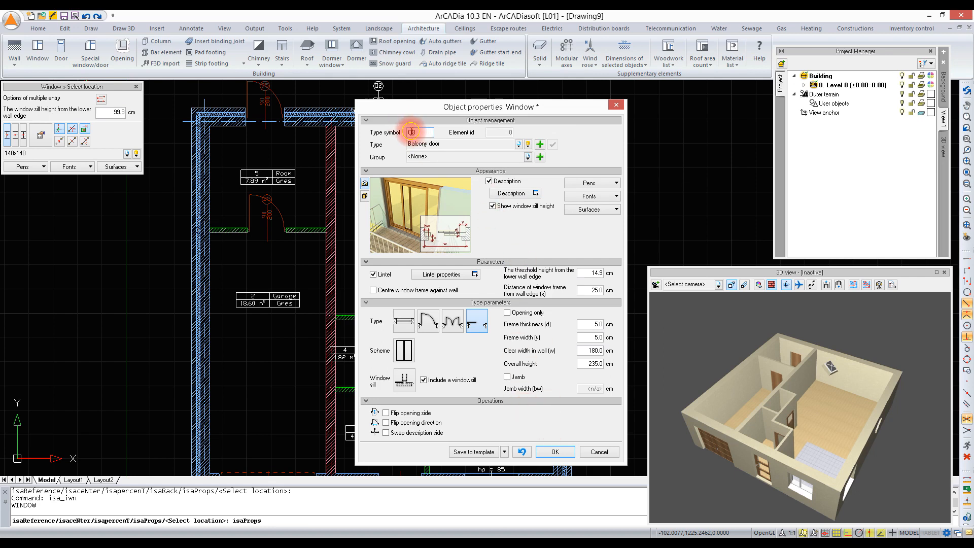
pyautogui.write('B')
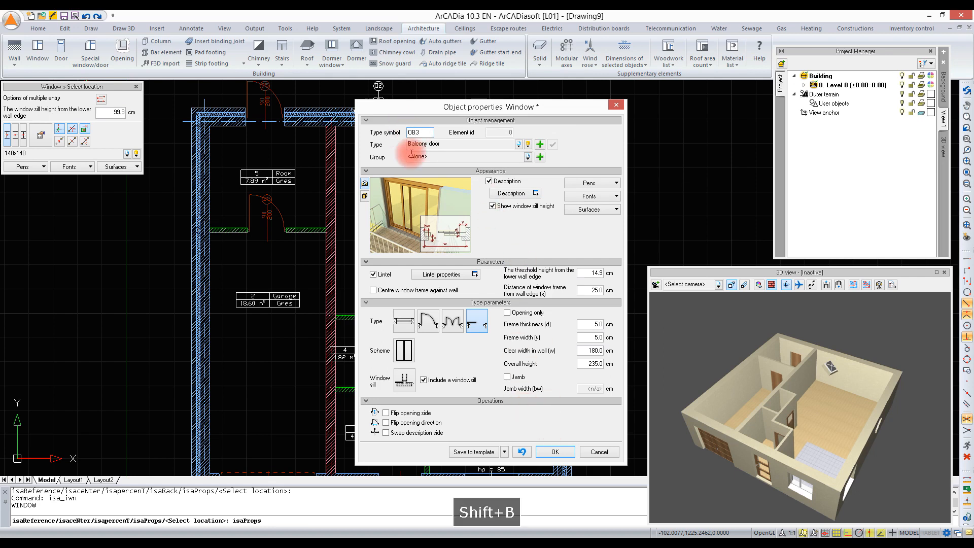
pyautogui.click(553, 451)
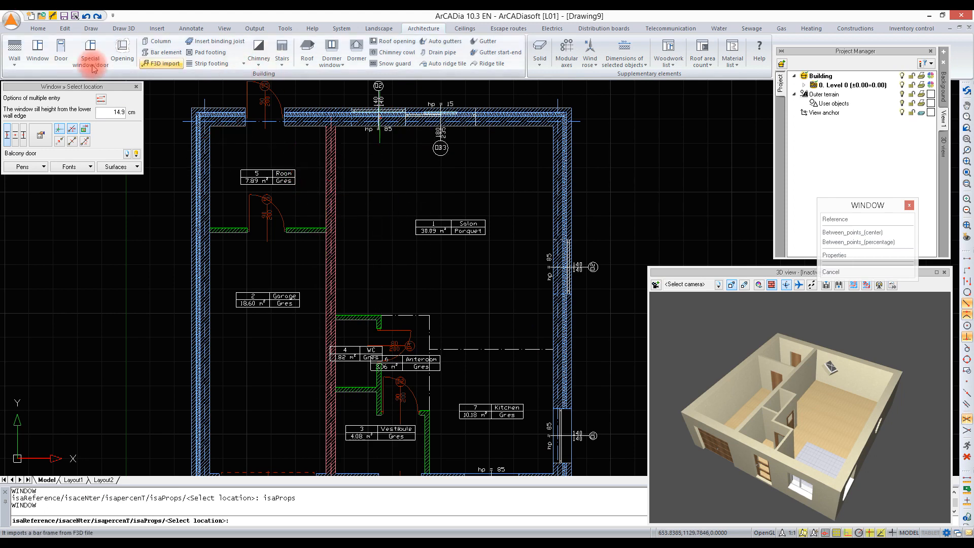
# Insert the balcony door by its edge in the Salon's back wall, 100 cm from the outer building corner used as reference point
pyautogui.click(59, 141)
pyautogui.click(24, 135)
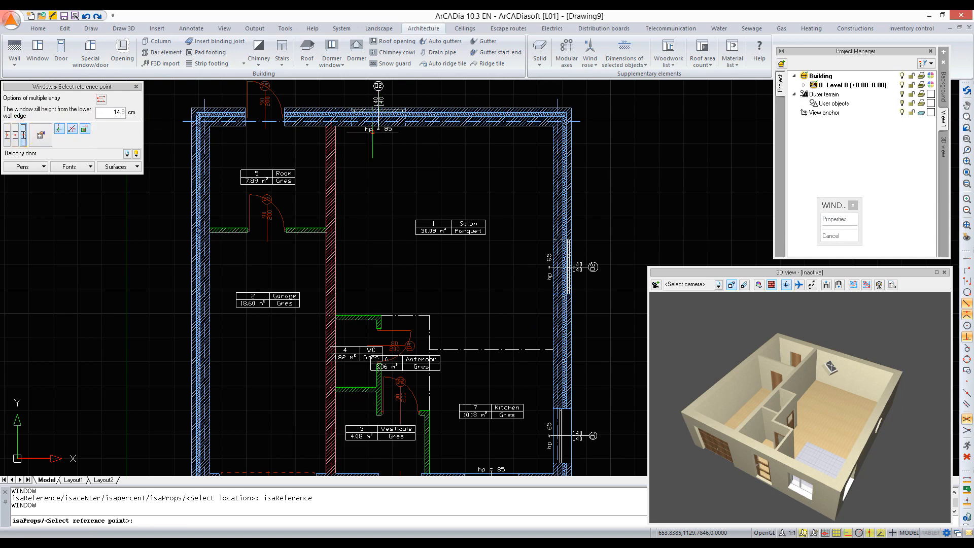
pyautogui.click(570, 108)
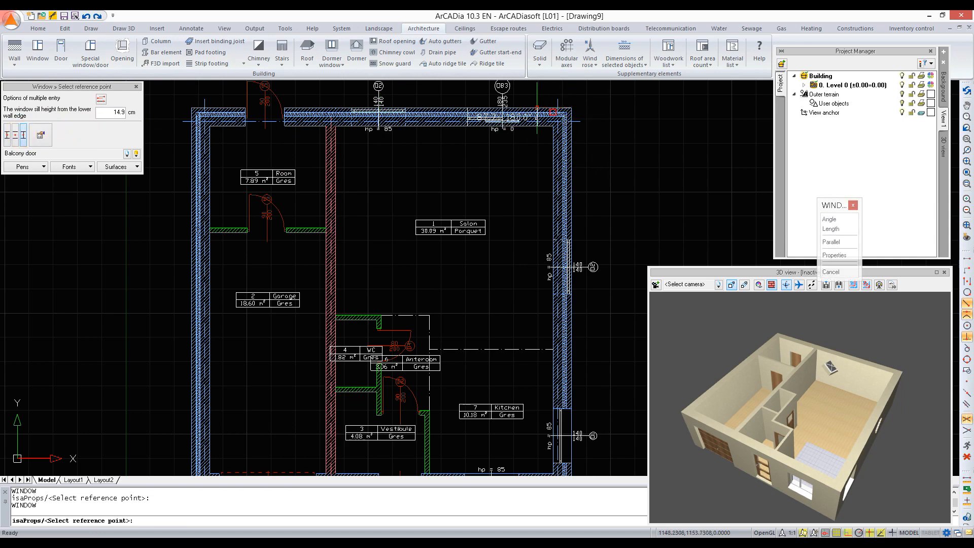
pyautogui.write('10')
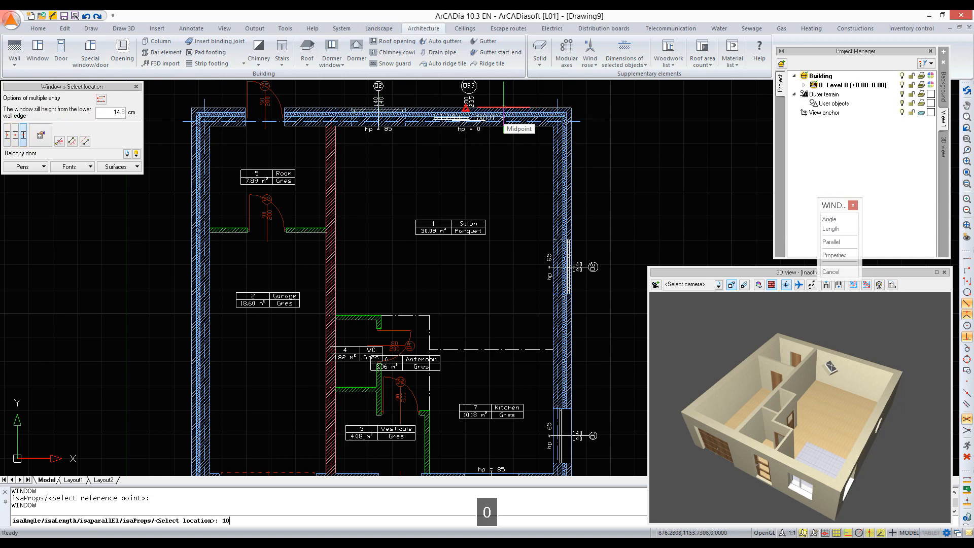
pyautogui.write('0')
pyautogui.press('Return')
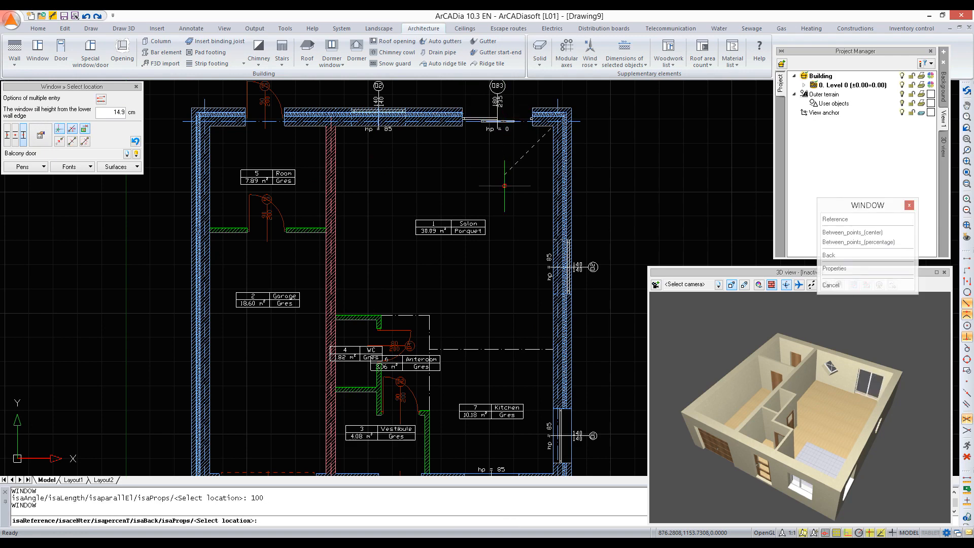
pyautogui.scroll(-3, 499, 177)
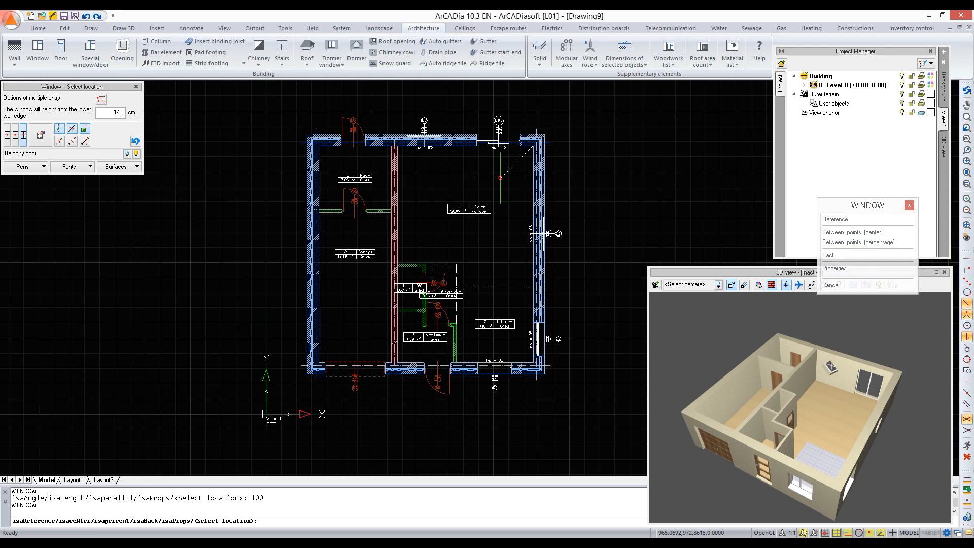
pyautogui.moveTo(731, 405); pyautogui.dragTo(738, 405)
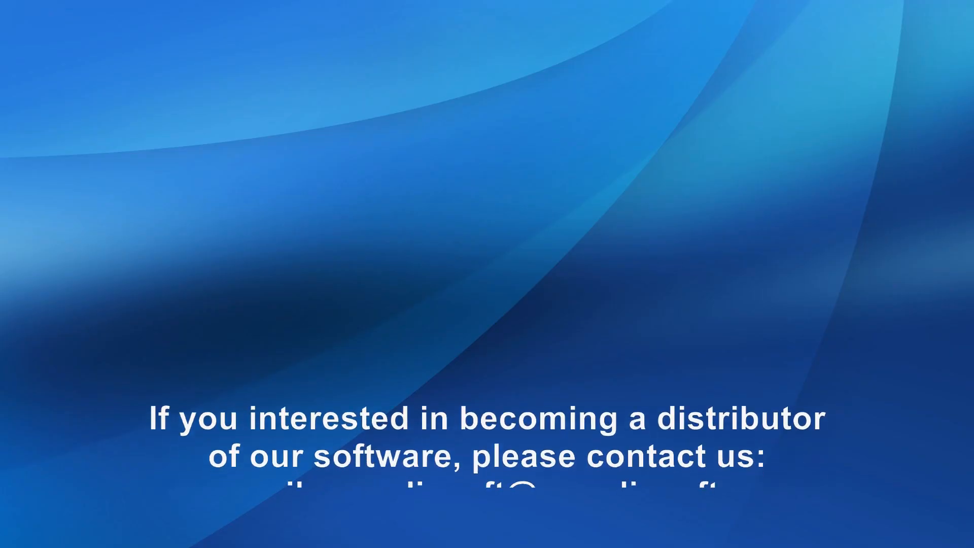